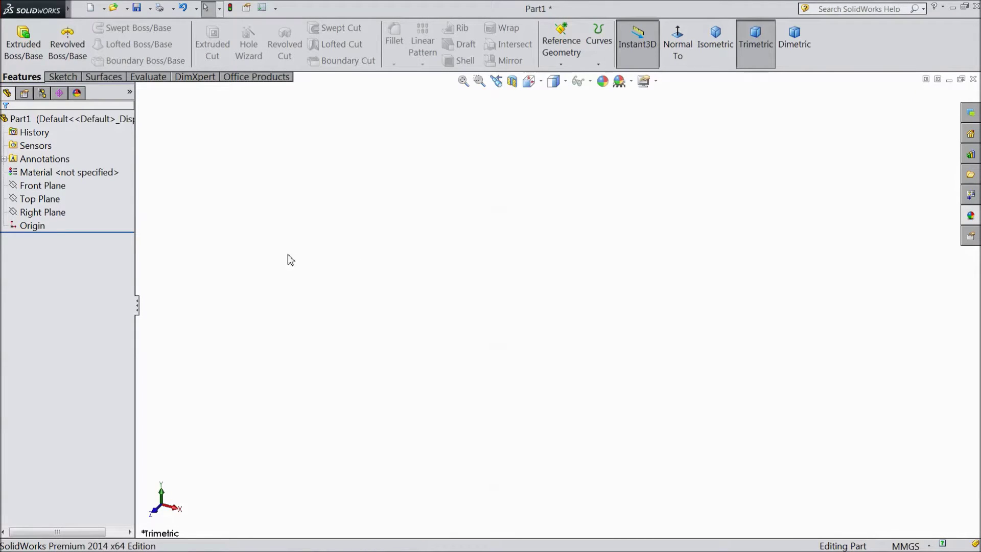
- Start a sketch on the Front Plane and draw a circle about 136 mm in diameter centred on the origin
click(52, 186)
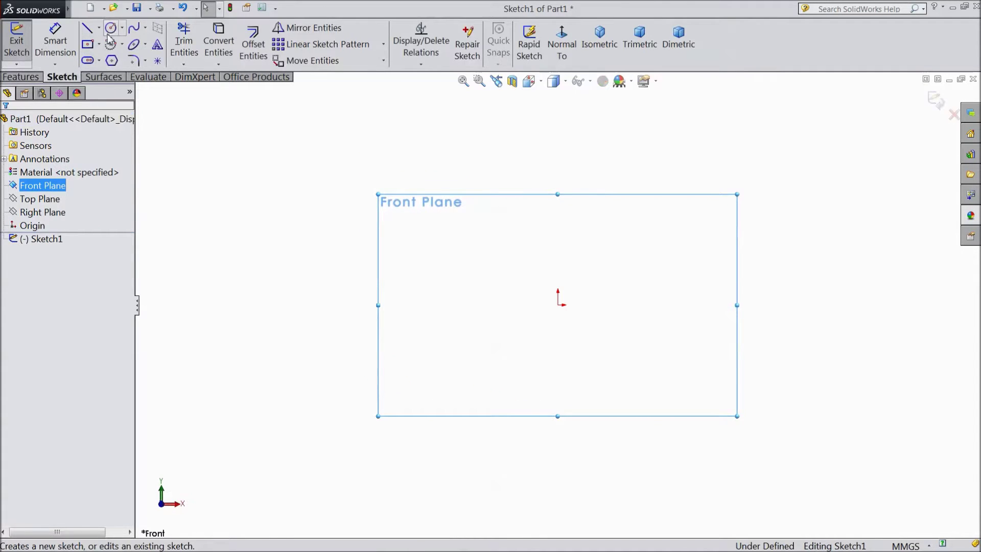
click(111, 28)
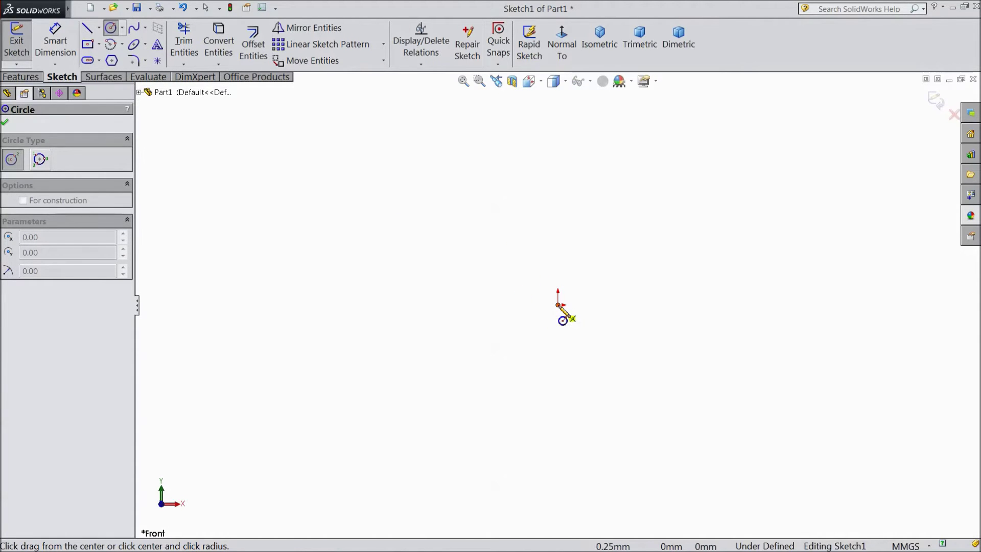
drag(555, 307, 247, 196)
key(Escape)
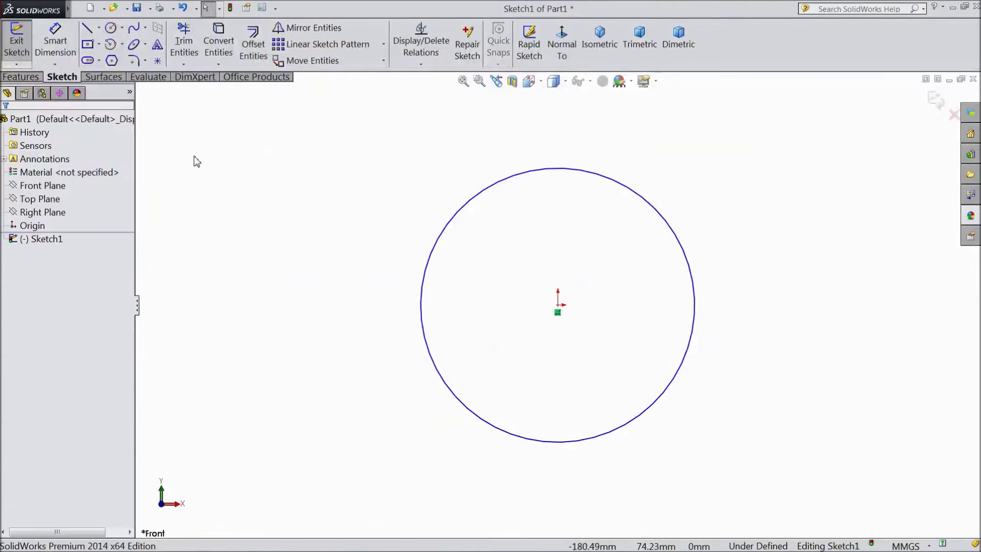
- Dimension the circle's diameter as 50 mm
click(55, 41)
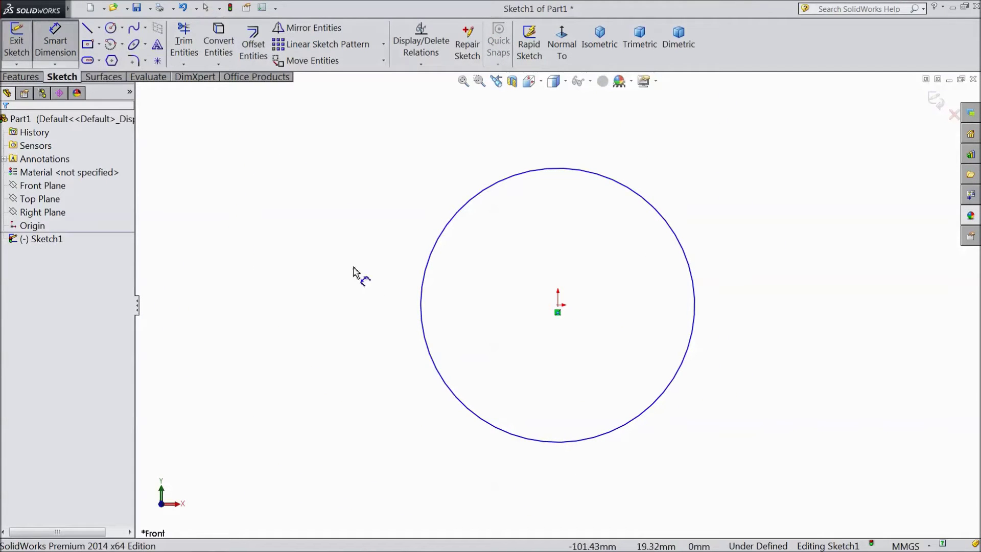
click(420, 307)
click(339, 306)
double_click(336, 300)
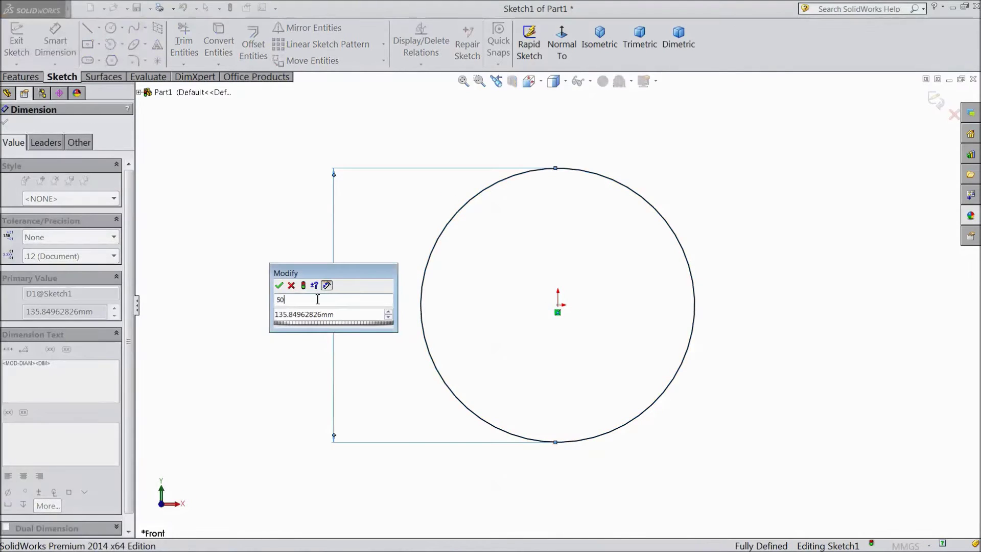
key(Tab)
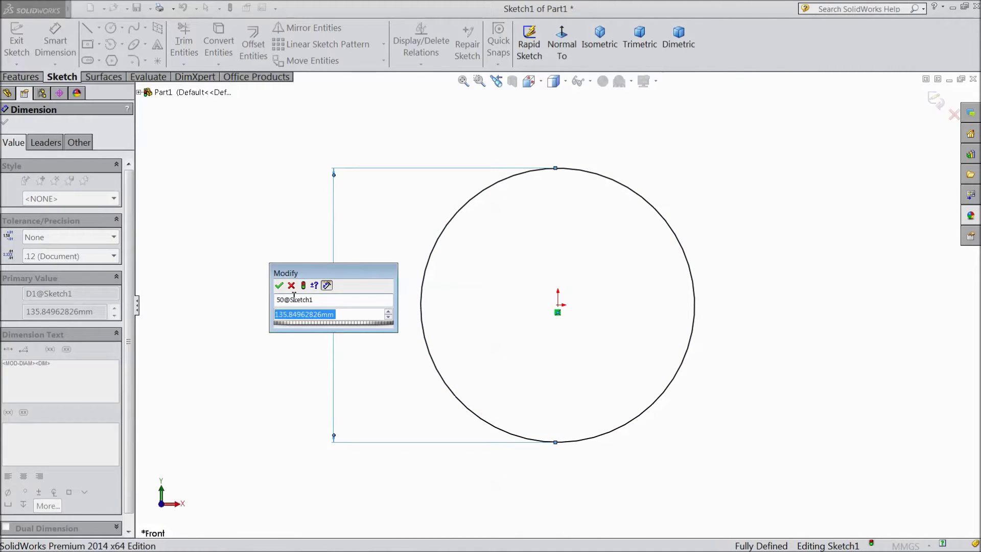
text(50)
click(280, 286)
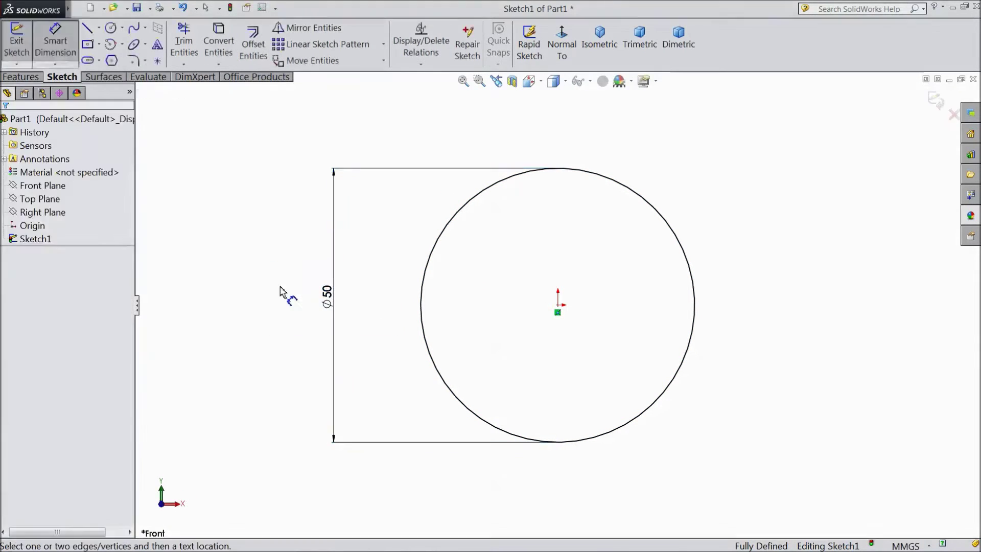
- Sketch a small circle about 10 mm in diameter inside the large one, centred vertically above the origin
click(111, 29)
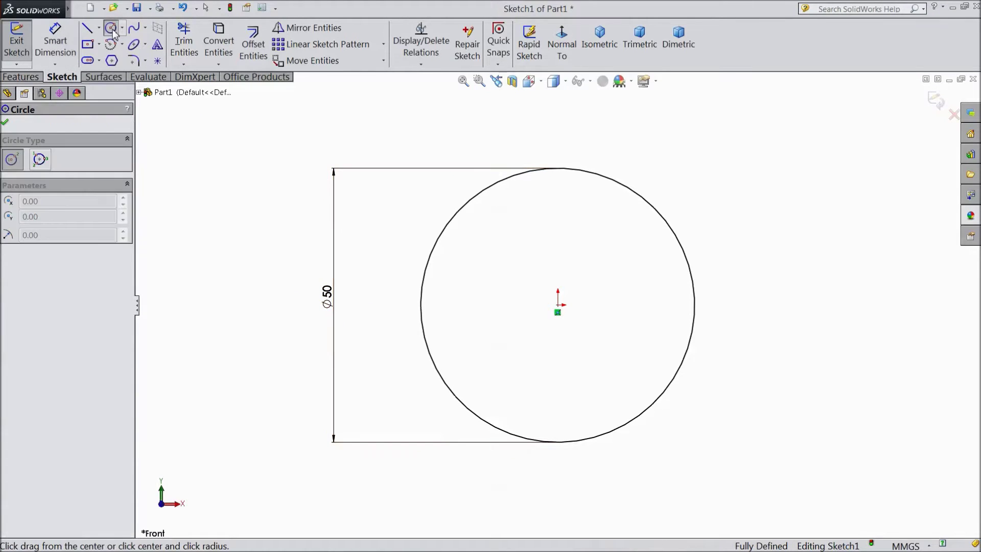
click(558, 243)
click(585, 242)
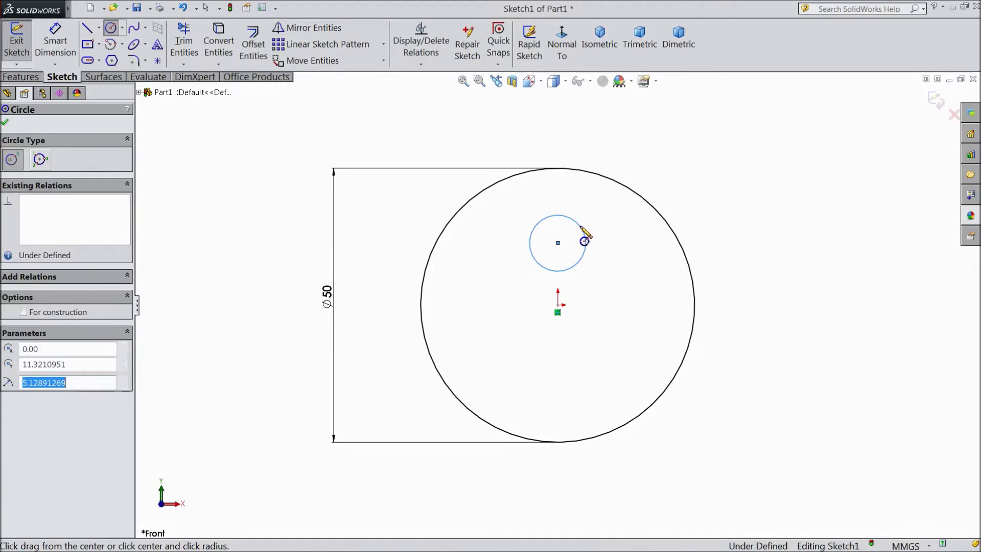
- Dimension the small circle's diameter as 12 mm
click(56, 59)
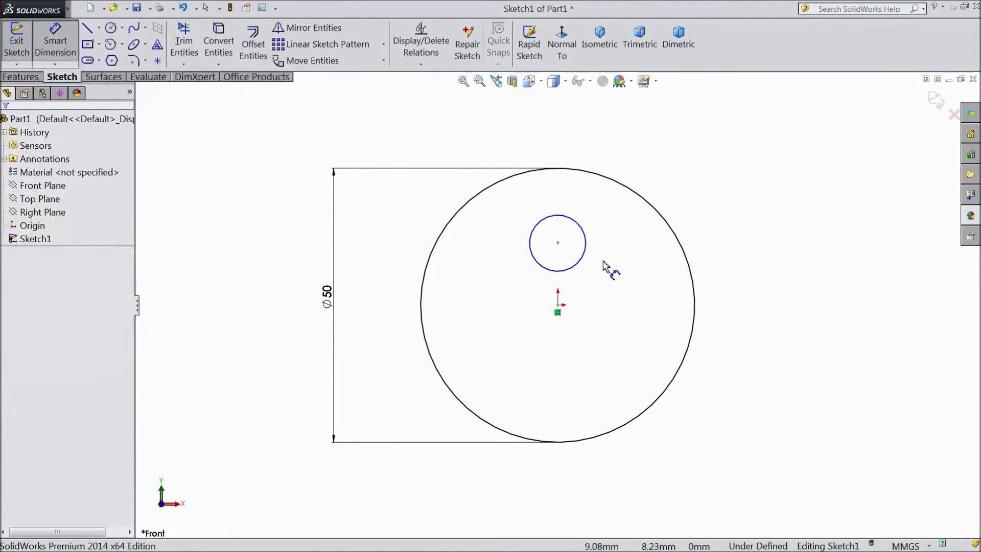
scroll(606, 250, down, 1)
click(581, 234)
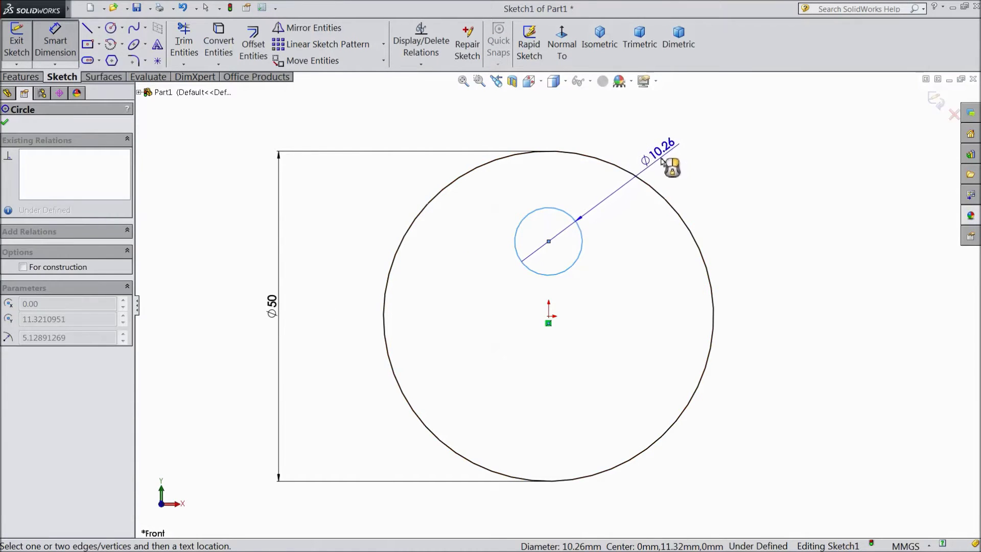
click(664, 200)
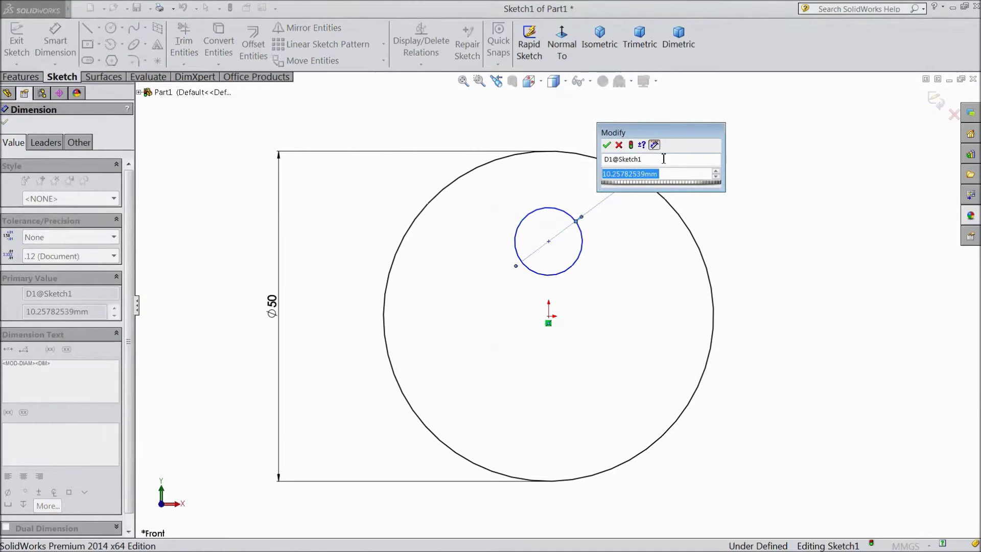
text(12)
key(Return)
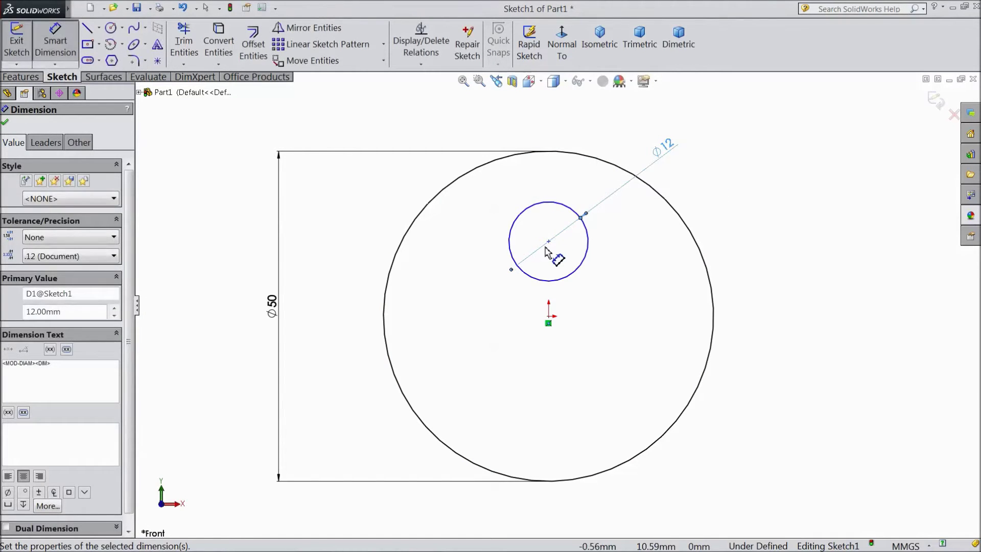
- Dimension the vertical distance between the small circle's centre and the origin as 15 mm
click(548, 242)
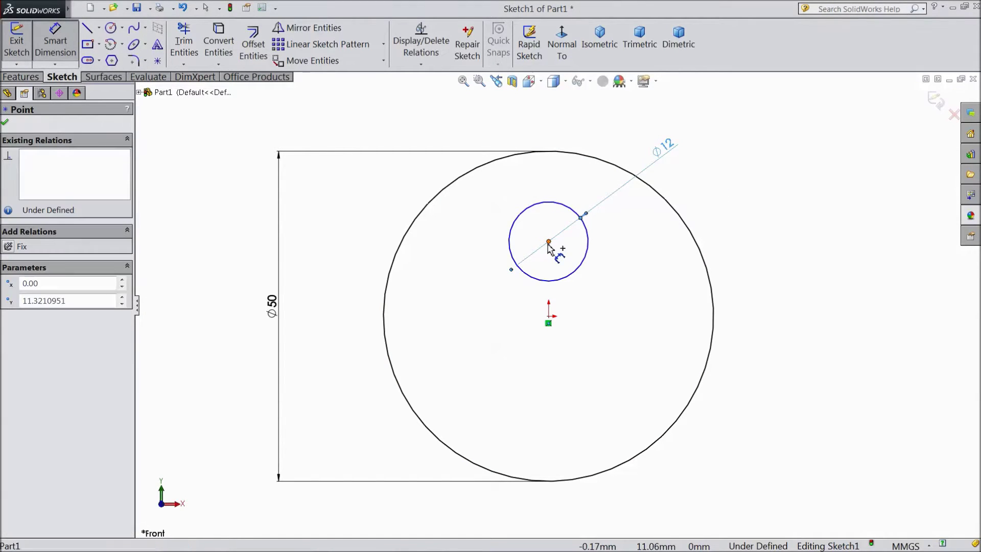
click(548, 316)
click(756, 278)
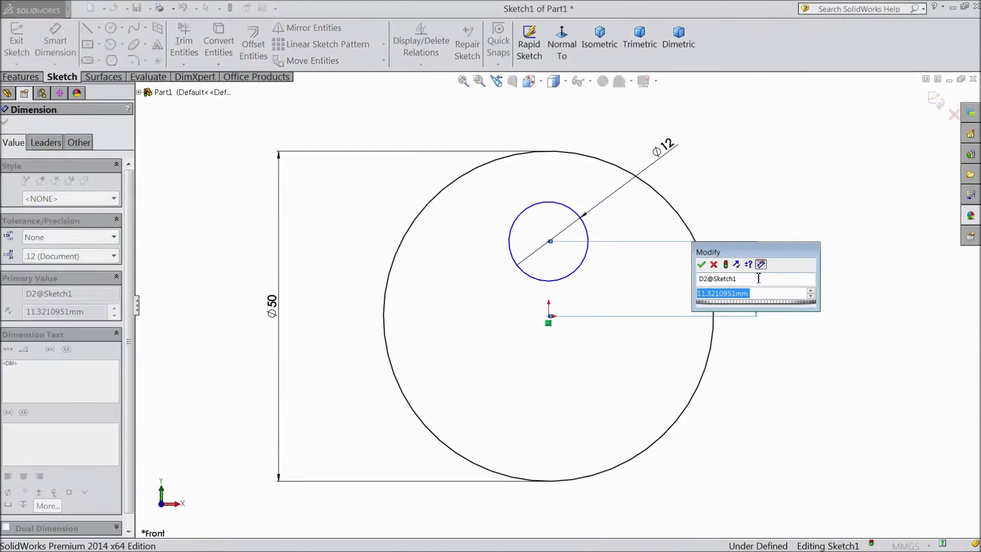
text(15)
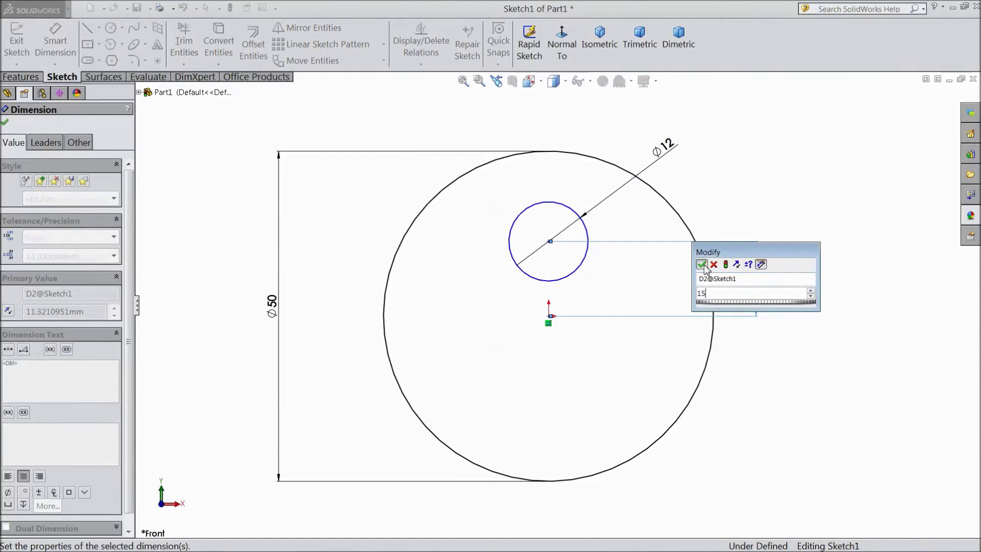
click(702, 265)
click(57, 62)
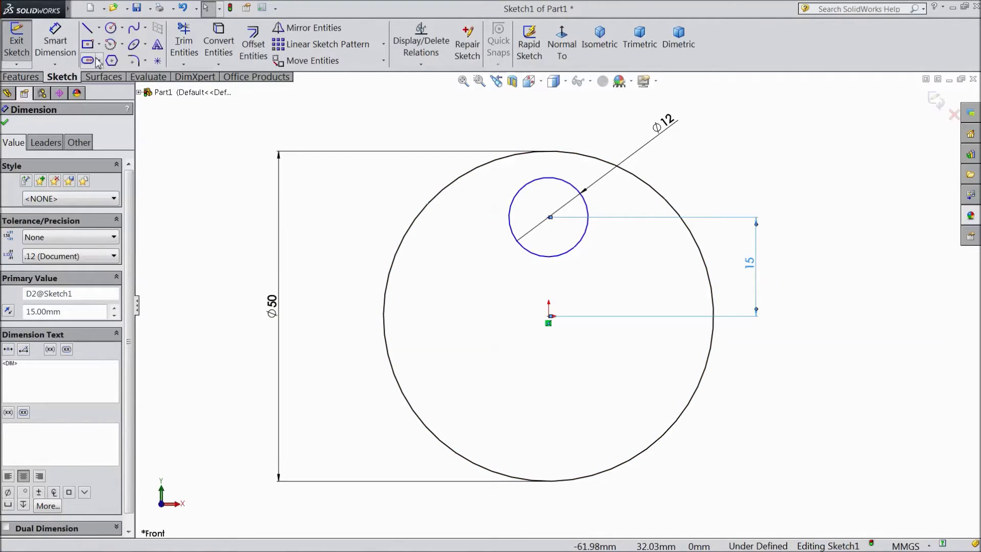
- Draw a vertical line from the 12 mm circle's left quadrant down to origin level and a horizontal line from there to the large circle's left quadrant
click(87, 31)
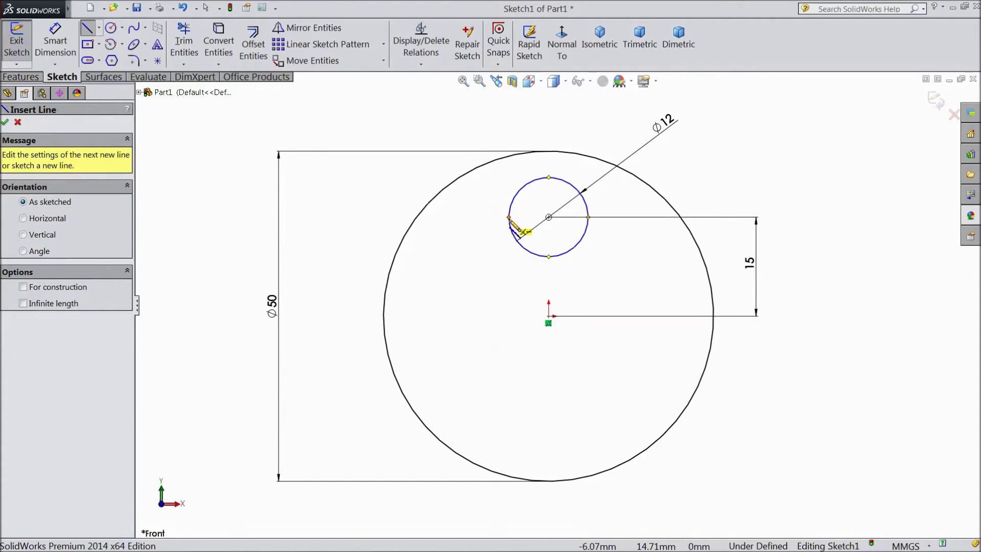
click(508, 217)
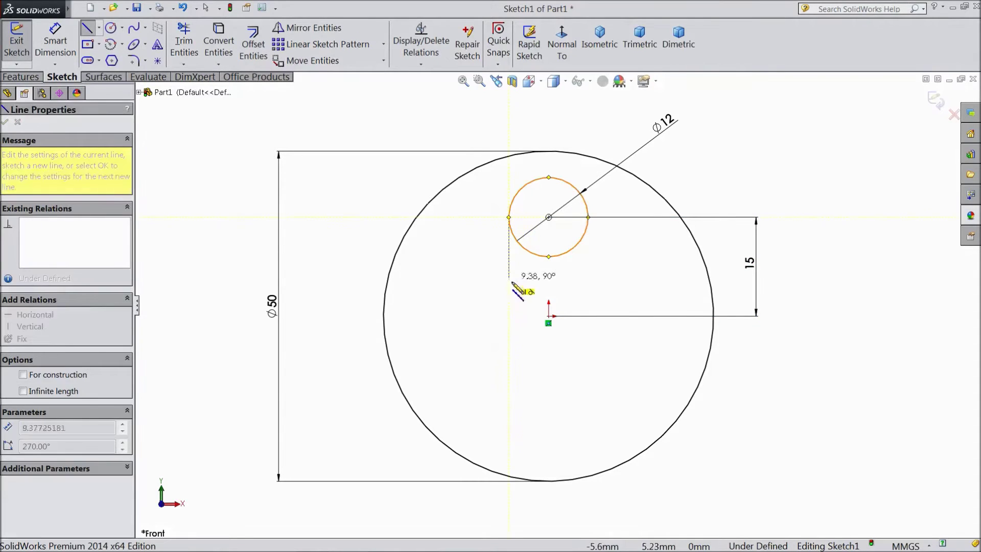
click(508, 316)
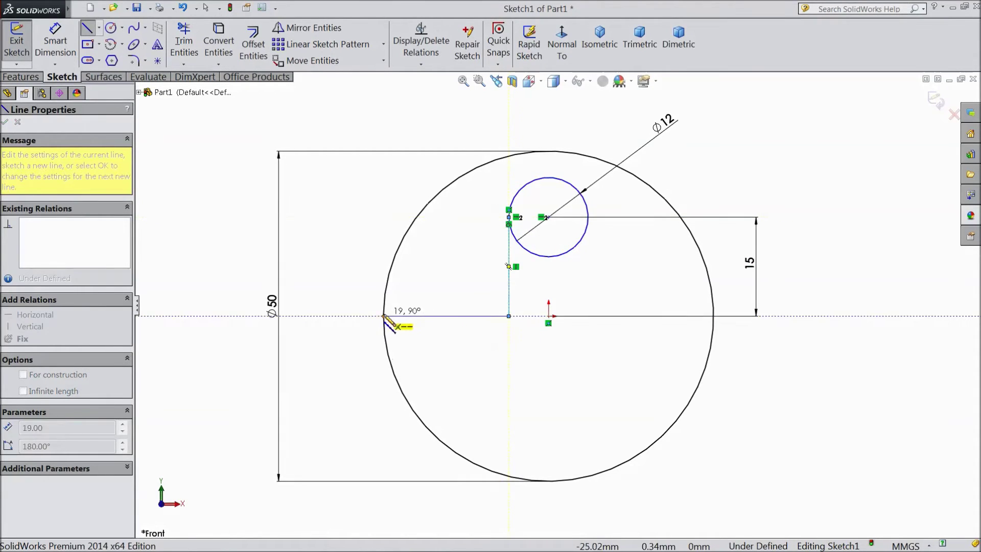
key(Escape)
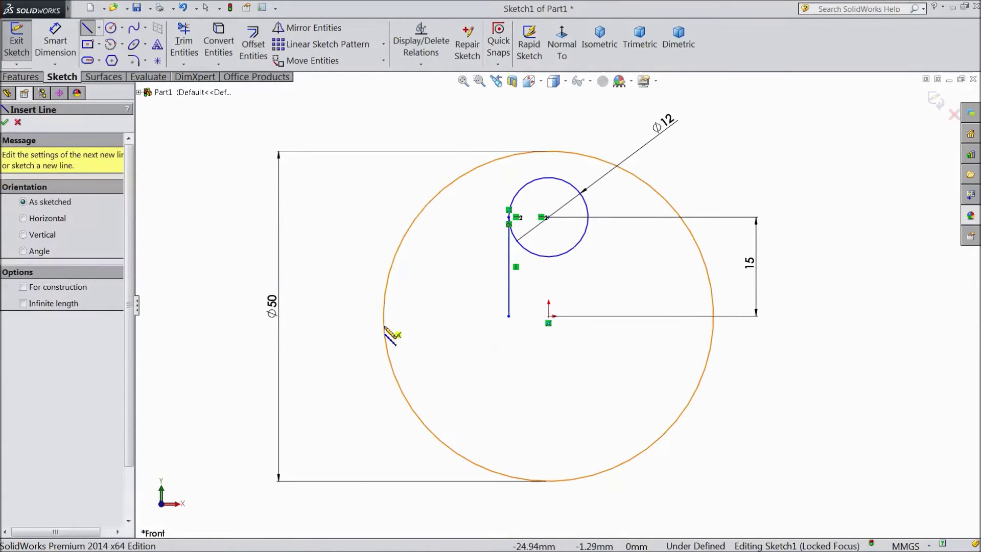
click(508, 316)
click(384, 316)
key(Escape)
key(Escape)
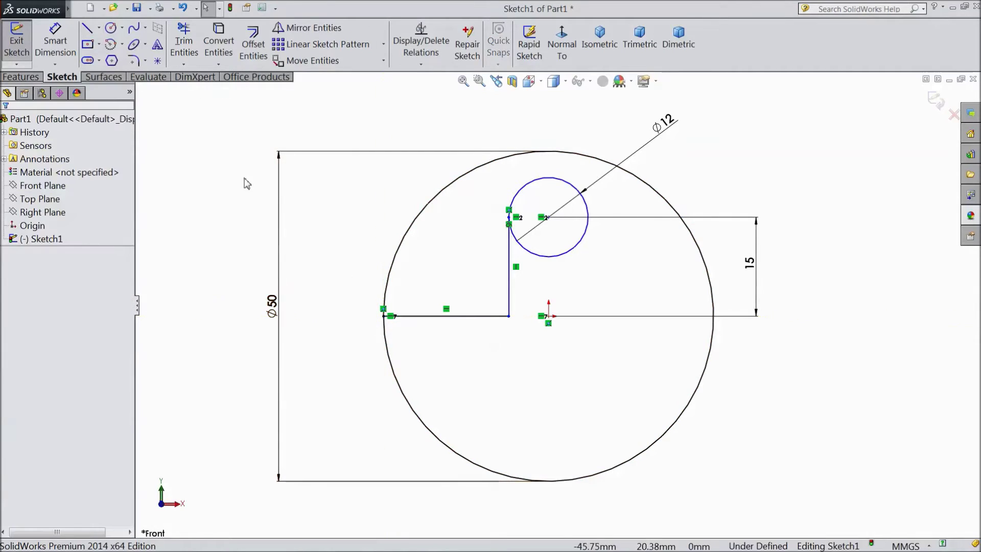
- Draw matching lines from the 12 mm circle's right quadrant down to origin level and across to the large circle's right quadrant
click(87, 27)
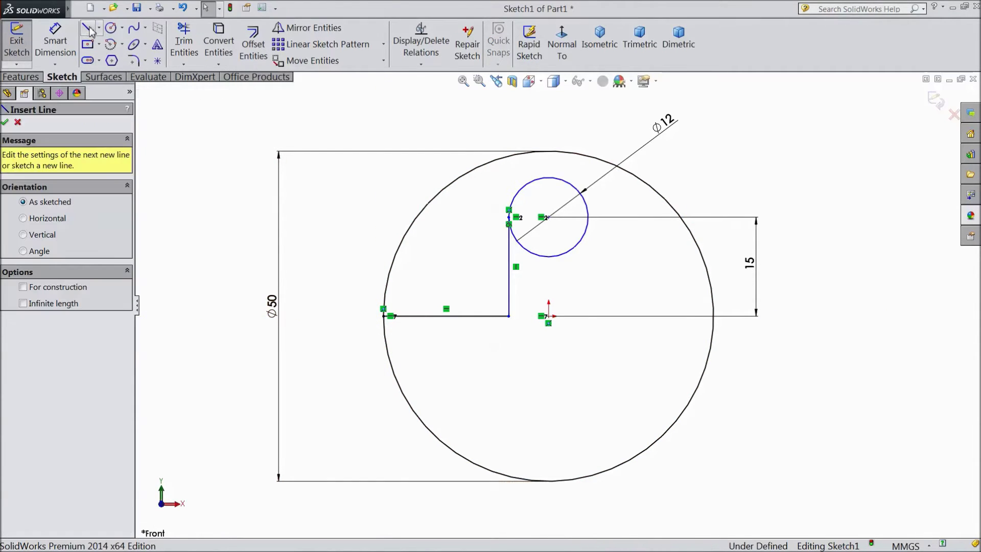
click(588, 217)
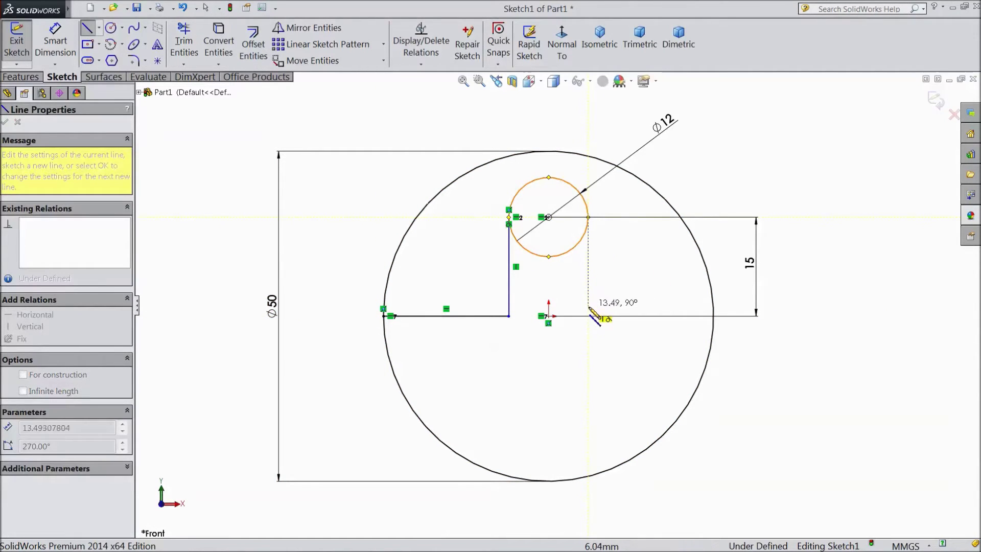
click(588, 316)
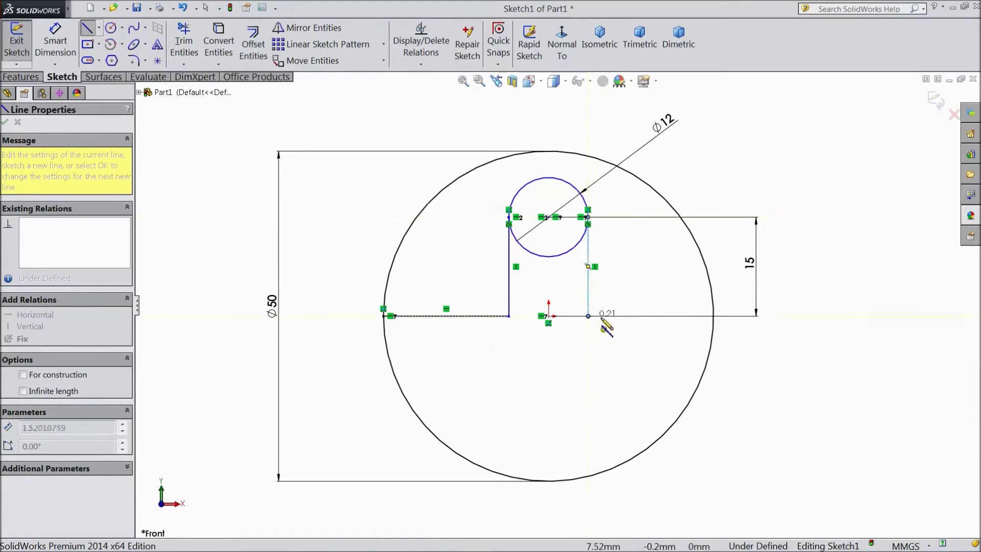
click(714, 317)
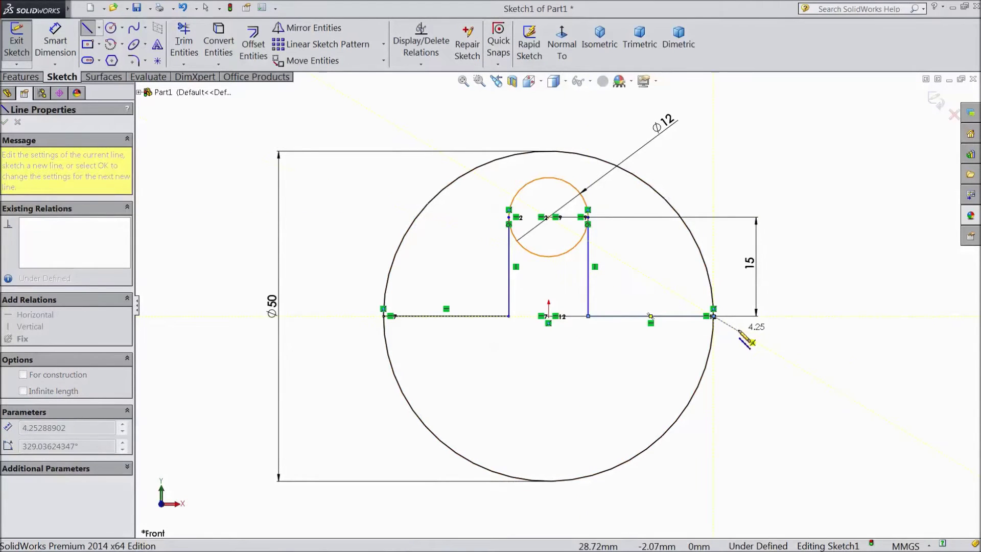
key(Escape)
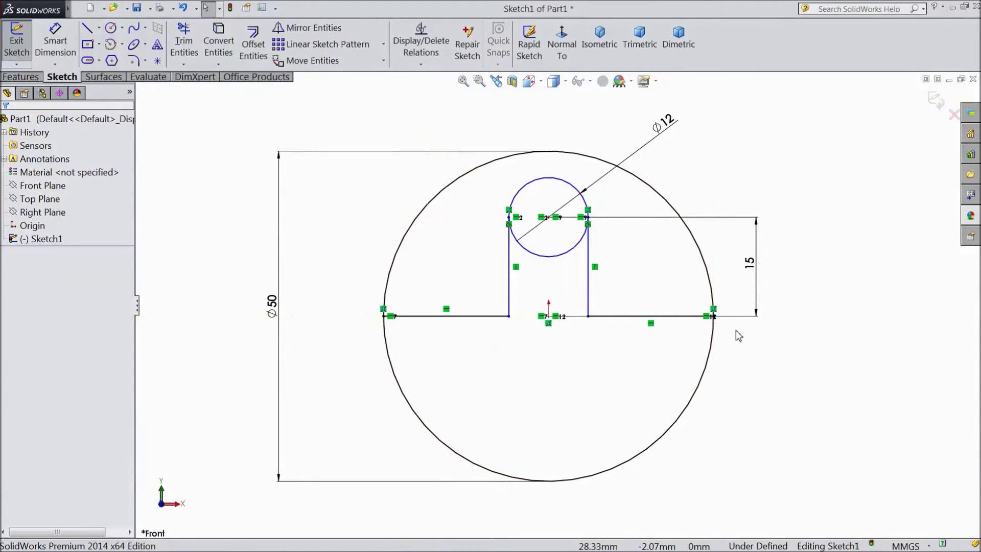
- Sketch a circle concentric with the 12 mm circle, inside it, and set its diameter to 5 mm
click(111, 28)
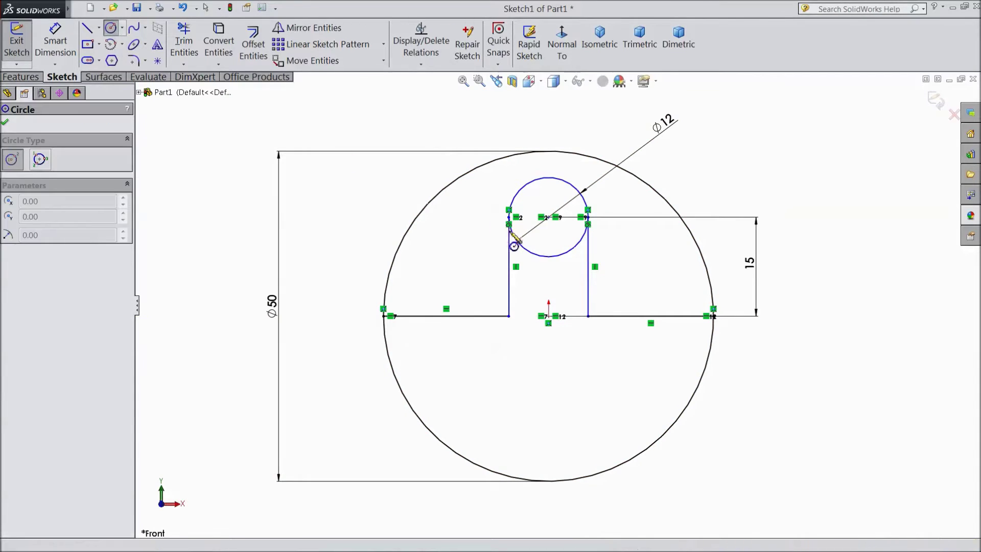
click(549, 216)
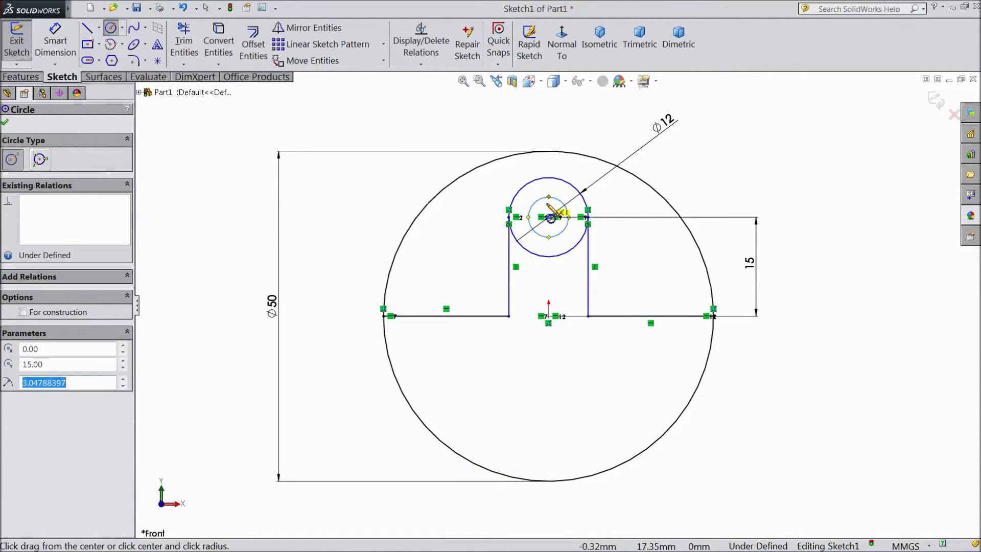
click(56, 40)
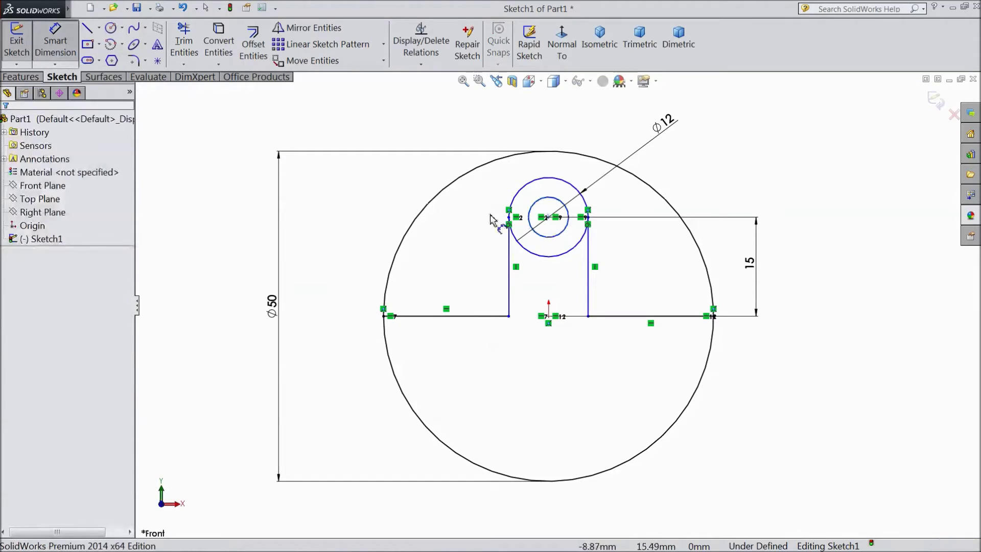
click(571, 218)
click(701, 171)
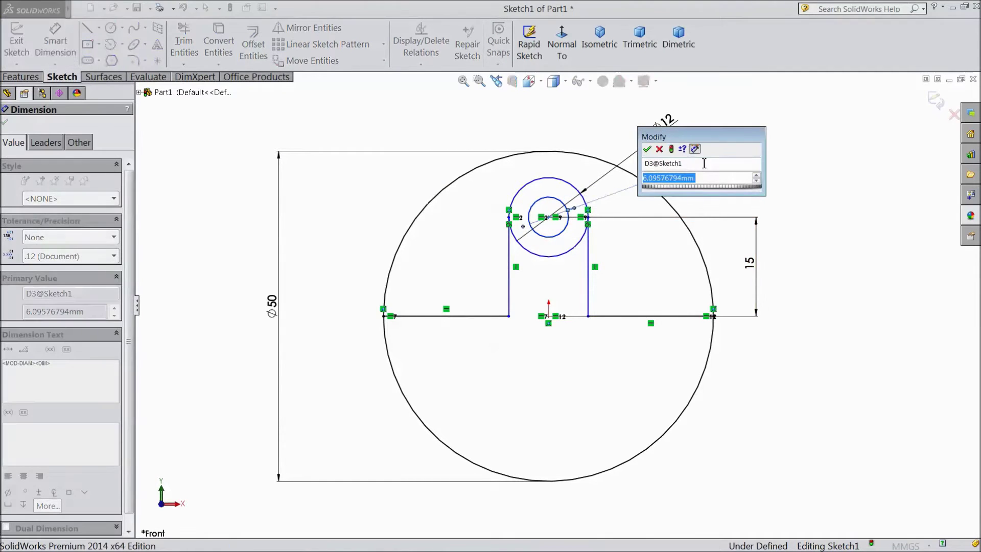
text(5)
key(Return)
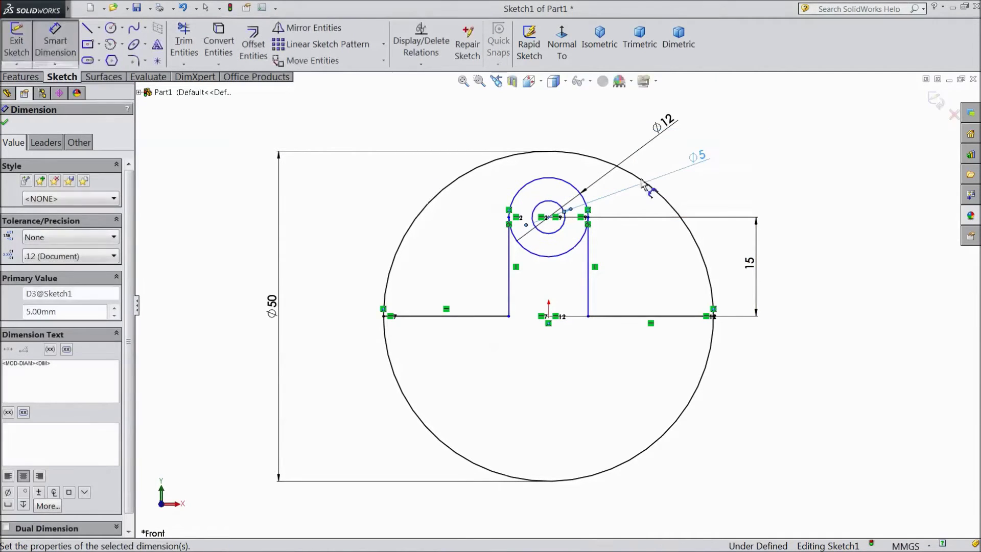
- Trim away the upper half of the 50 mm circle with Trim to closest
scroll(609, 230, down, 1)
scroll(615, 306, up, 1)
scroll(587, 388, down, 1)
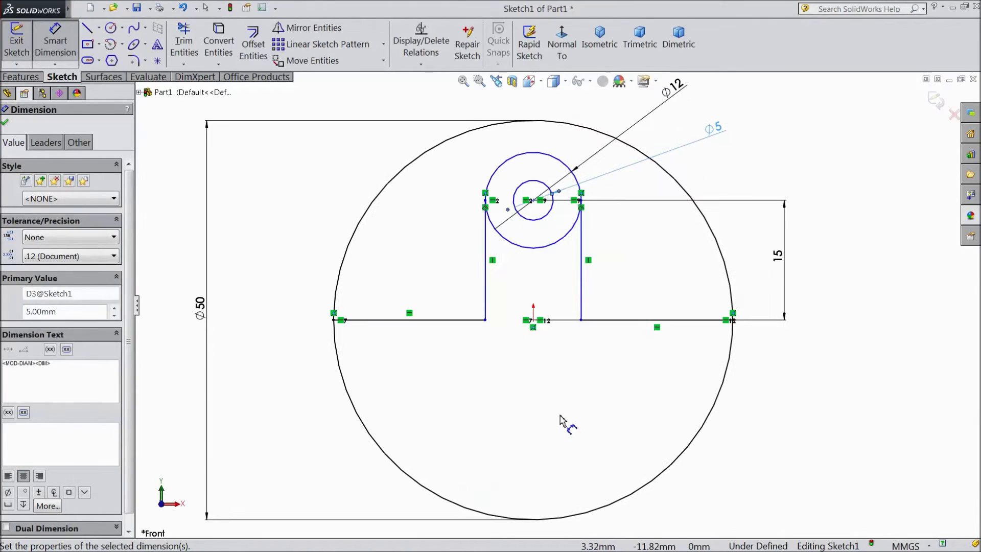
click(183, 42)
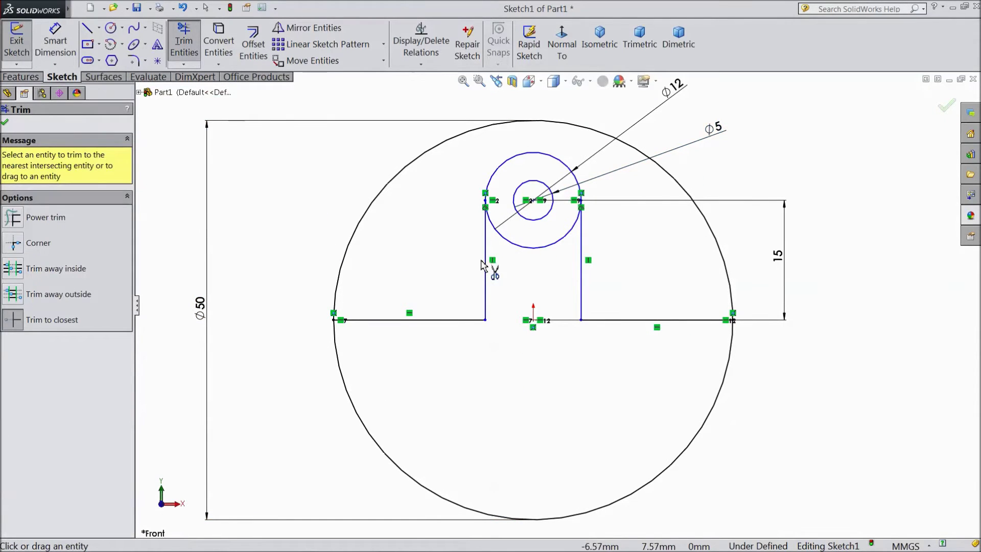
click(430, 153)
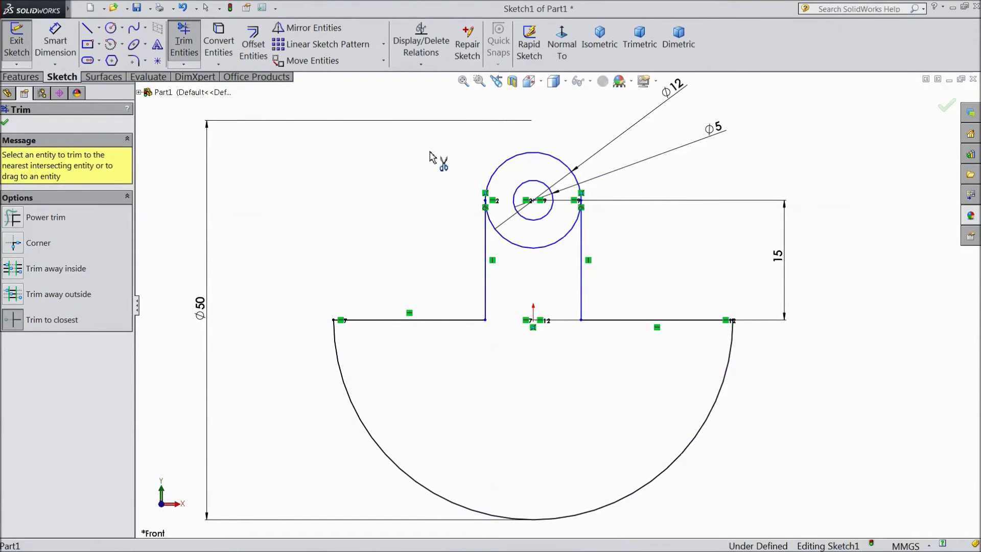
- Trim away the lower half of the 12 mm circle and extrude the closed profile 8 mm from the sketch plane
click(564, 237)
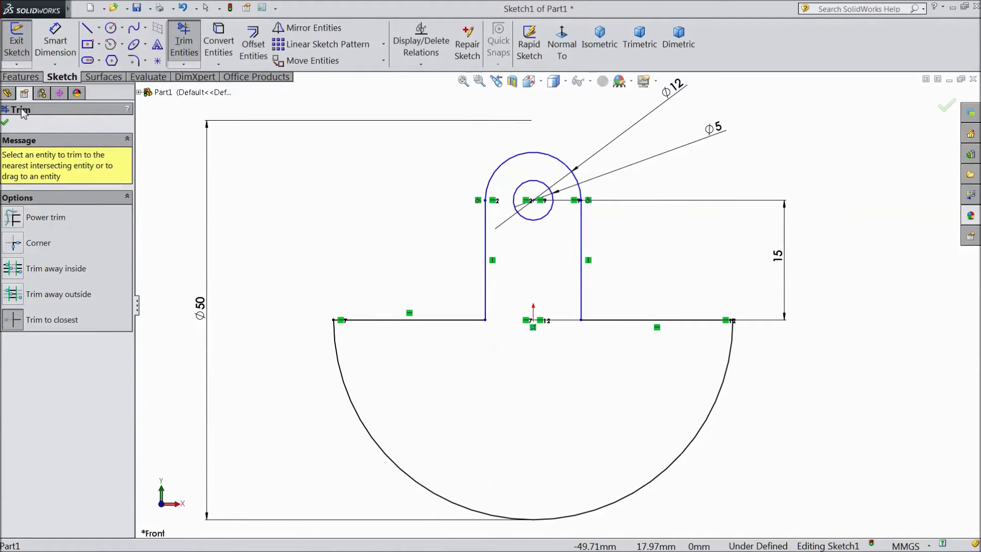
click(21, 77)
click(32, 50)
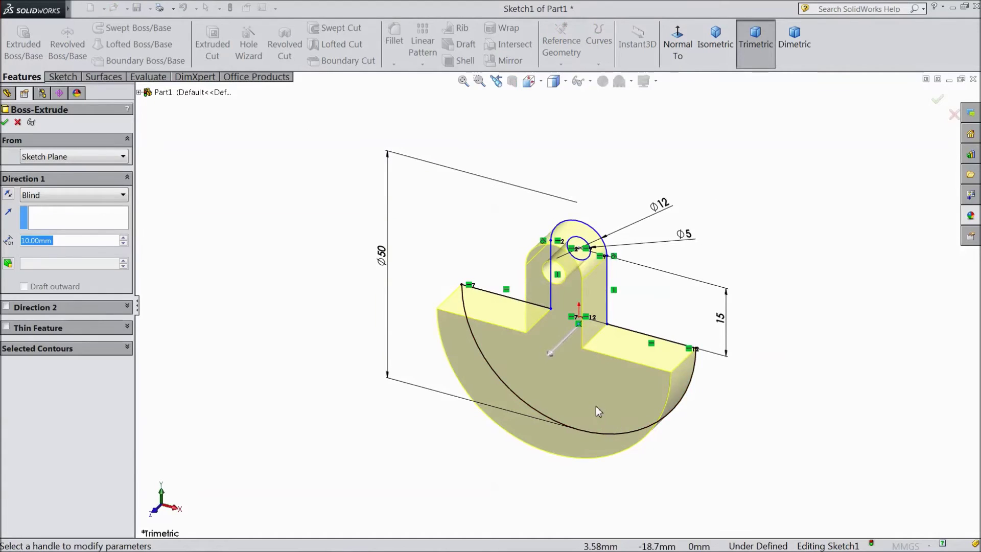
text(8)
key(Return)
scroll(650, 389, down, 1)
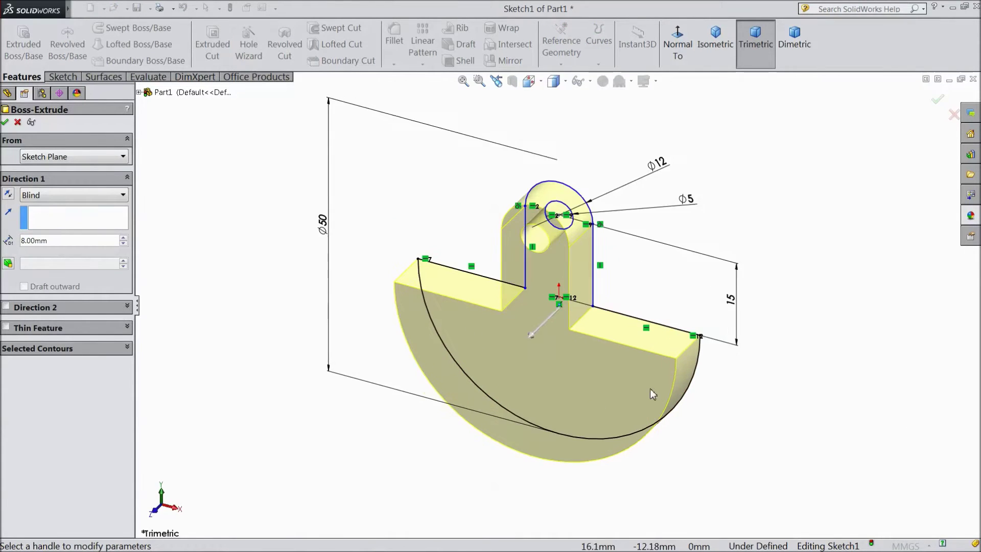
scroll(648, 387, down, 1)
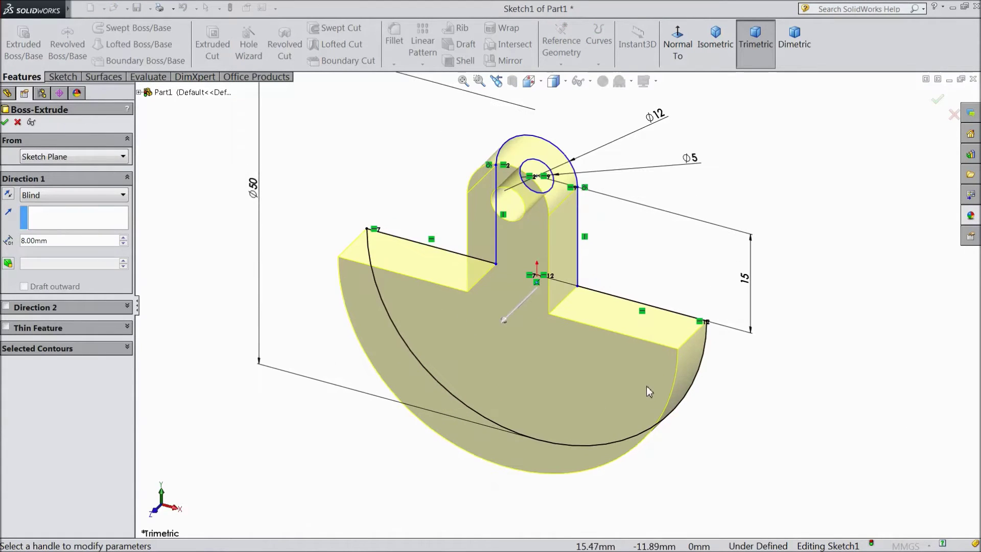
click(5, 123)
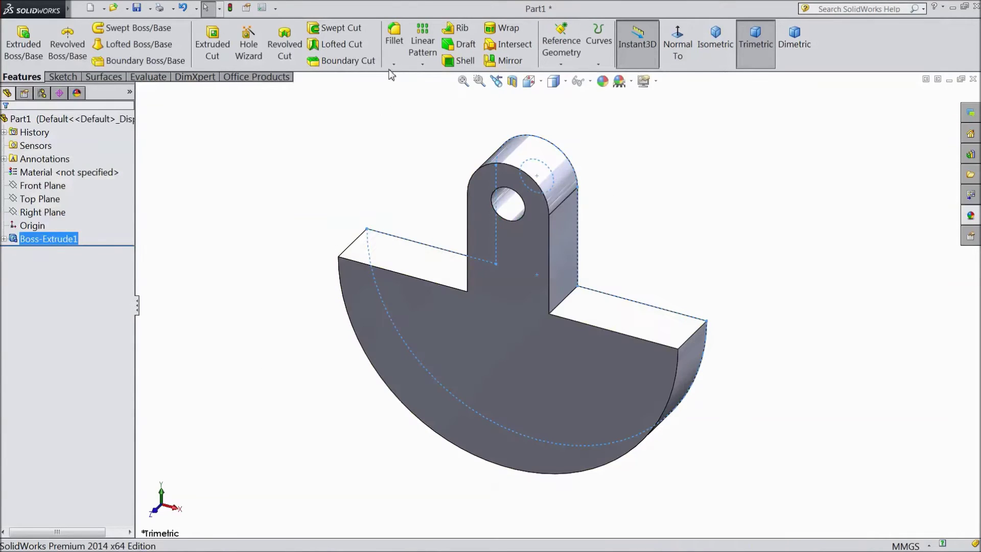
- Chamfer the front edge of the lug's hole by 0.5 mm at 45 degrees
click(394, 64)
click(406, 94)
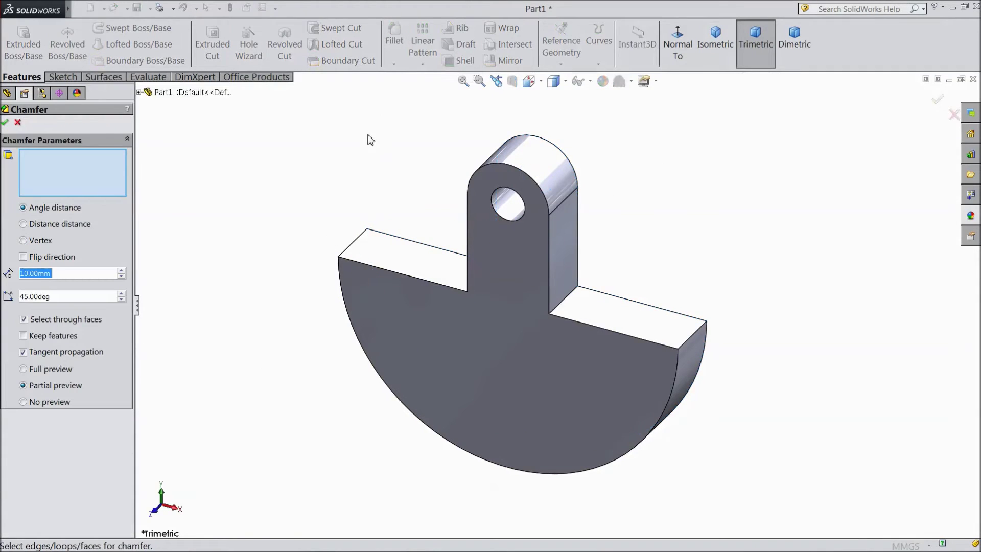
text(0.5)
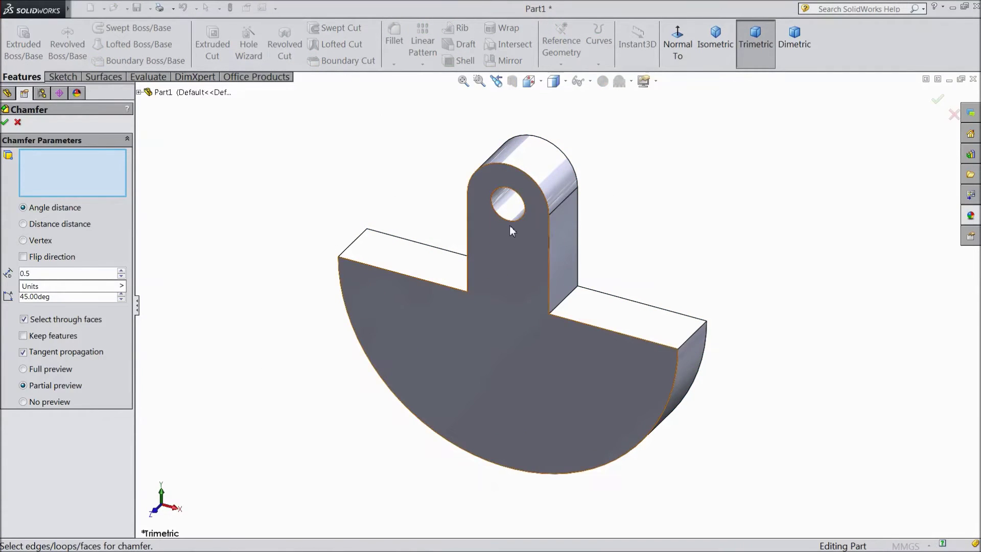
click(510, 222)
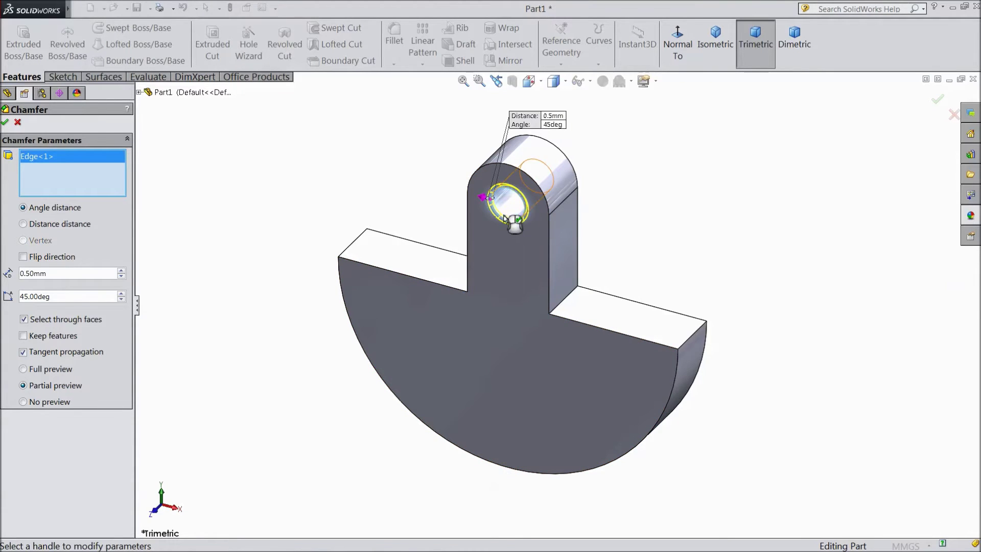
click(5, 123)
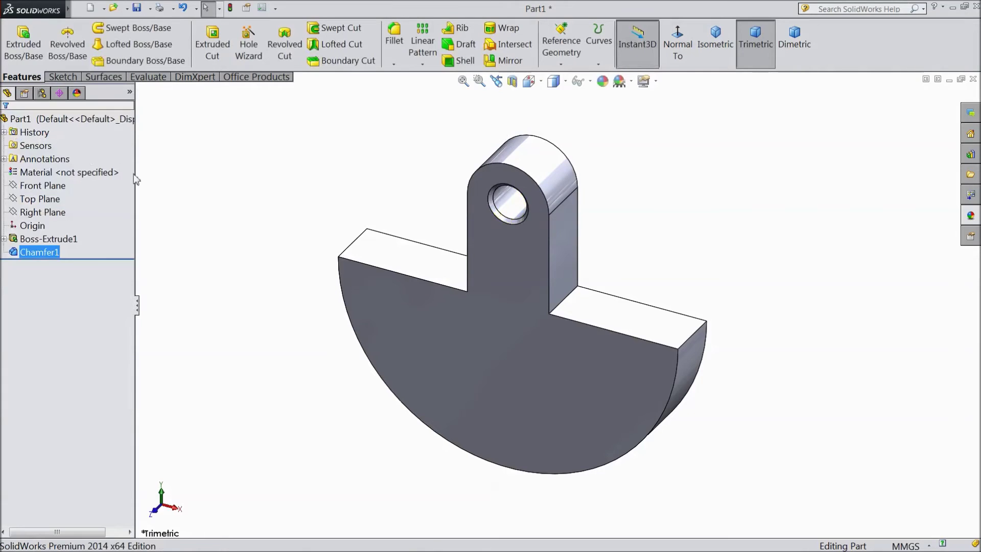
- Create a reference plane parallel to the Top Plane, offset 21 mm above it
click(31, 201)
click(561, 61)
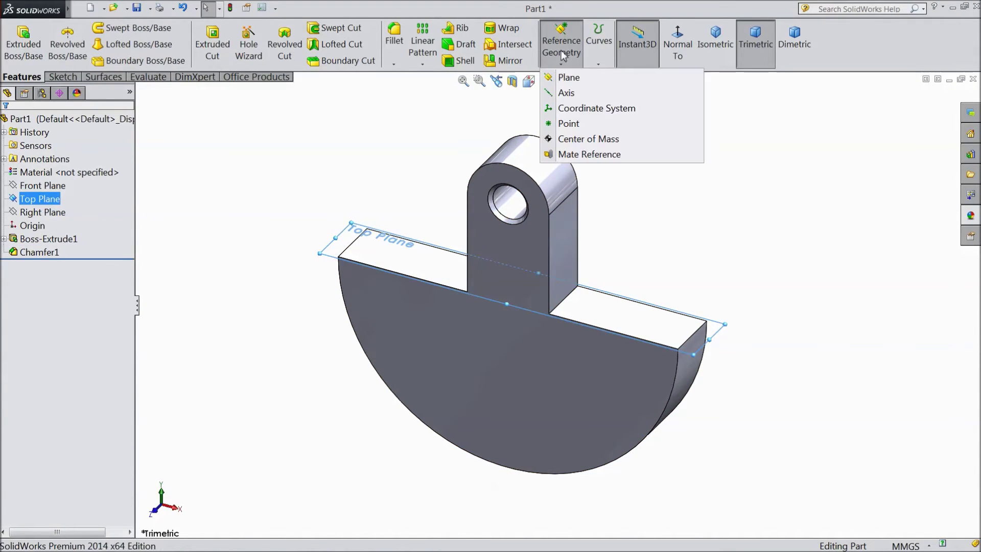
click(571, 80)
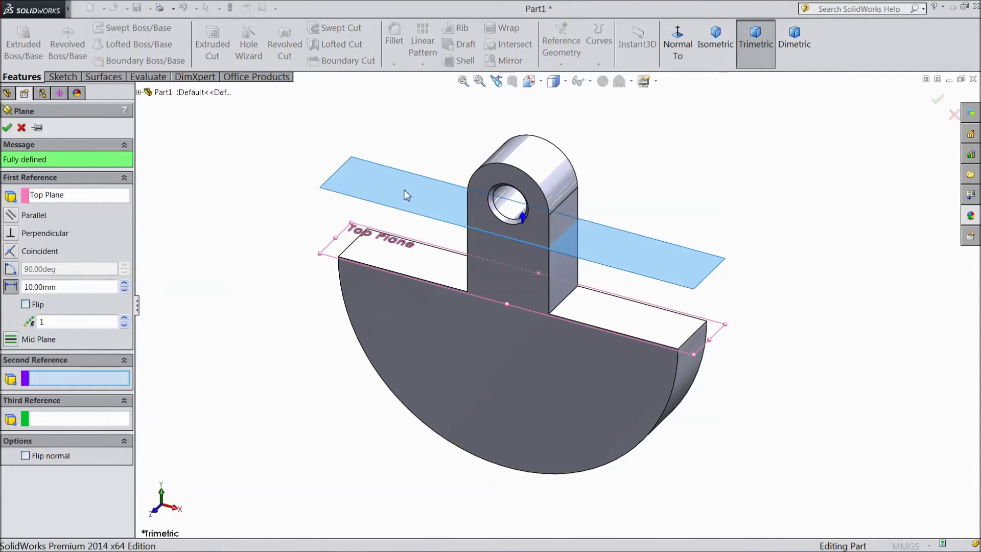
drag(65, 288, 47, 289)
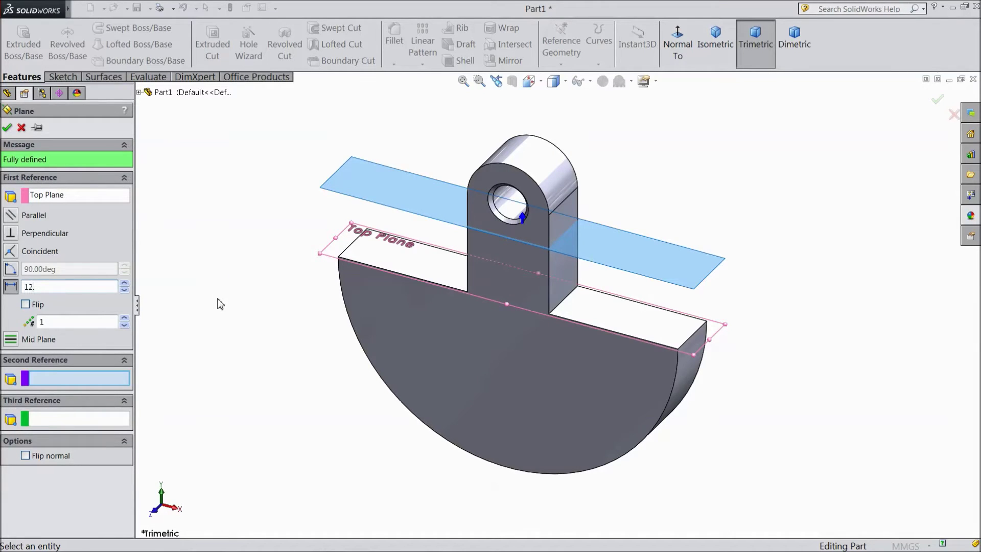
key(Return)
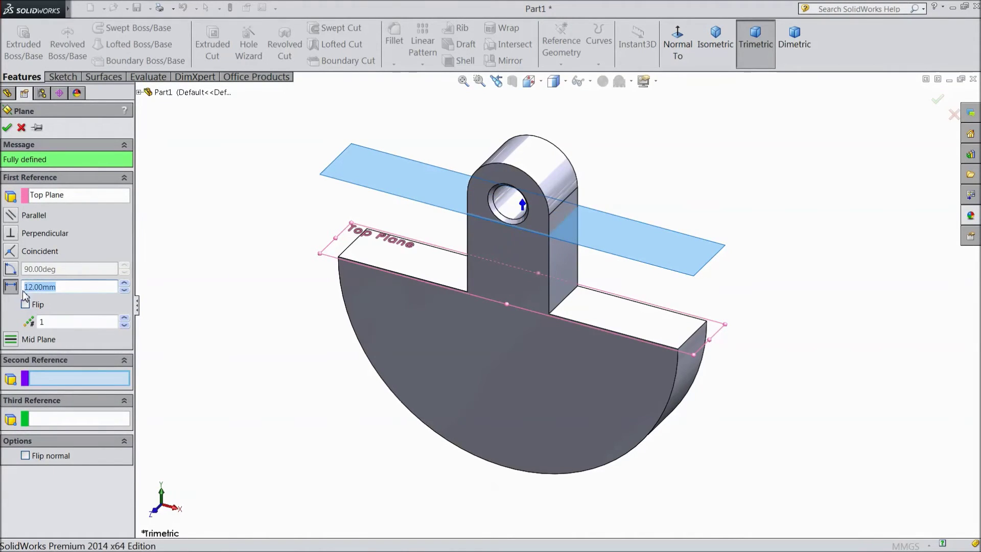
key(Return)
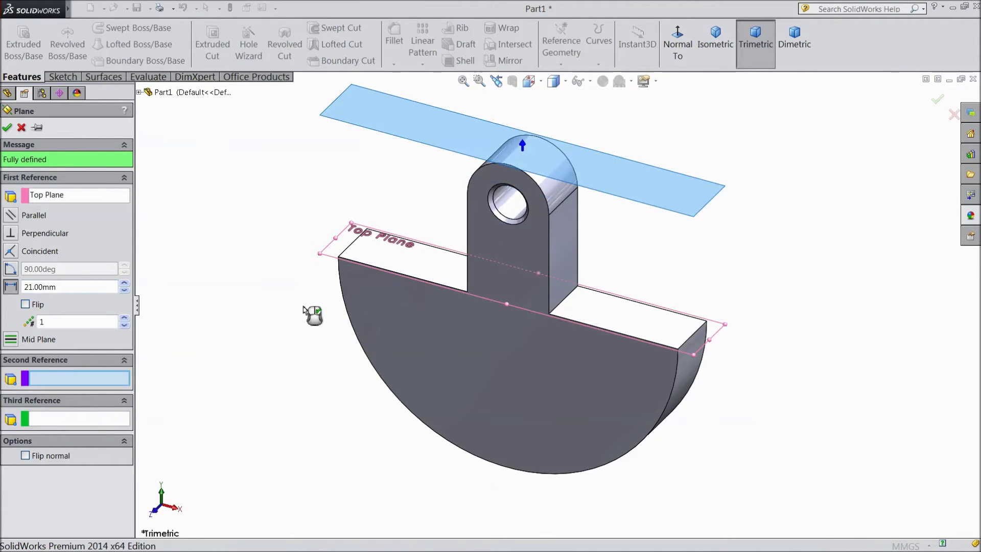
click(7, 127)
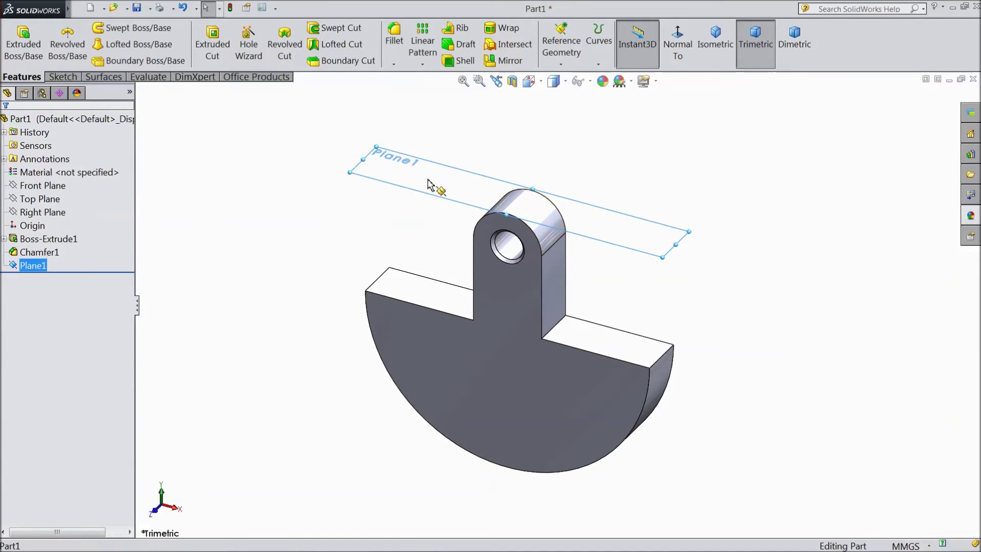
- Sketch a circle about 3.3 mm in diameter on the offset plane, over the lug and aligned with the origin
click(467, 151)
click(566, 41)
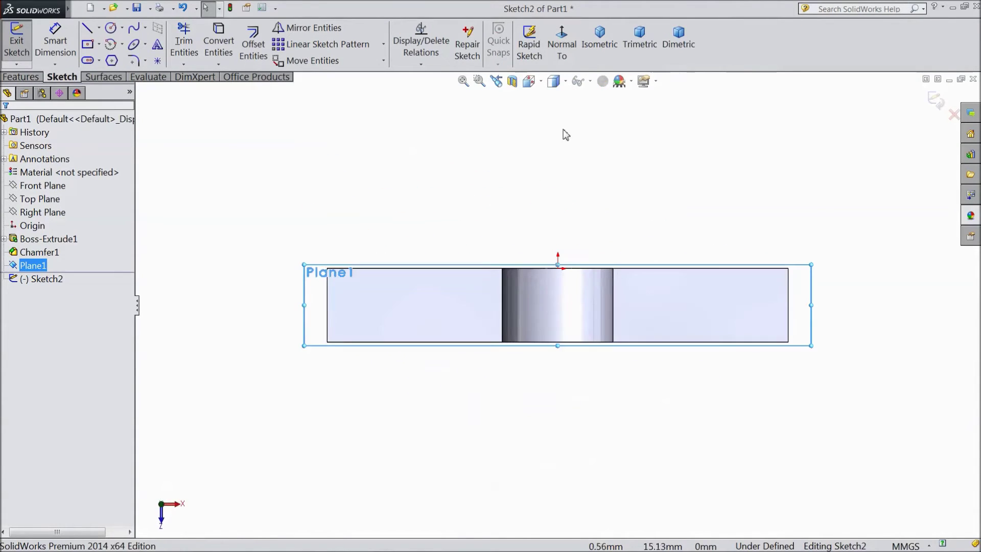
click(111, 28)
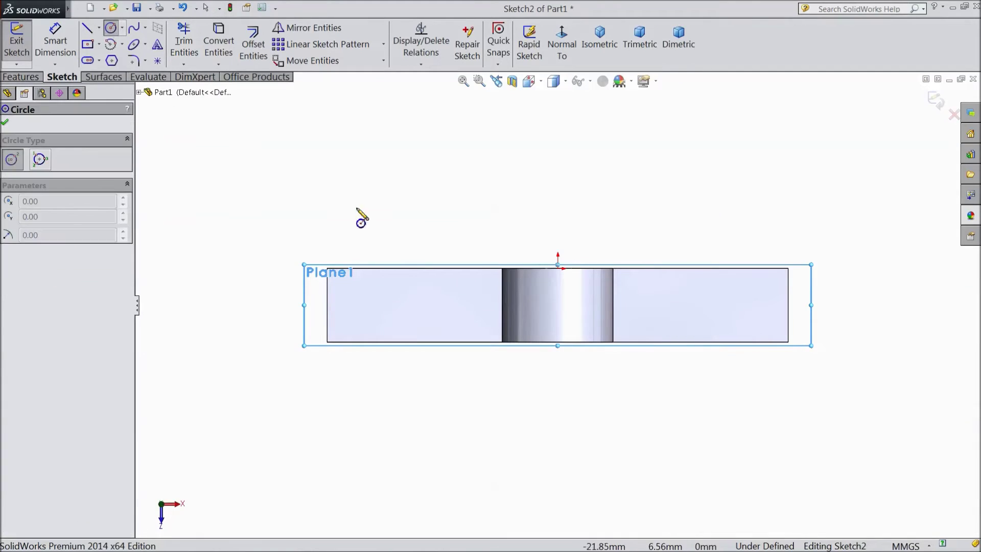
click(557, 305)
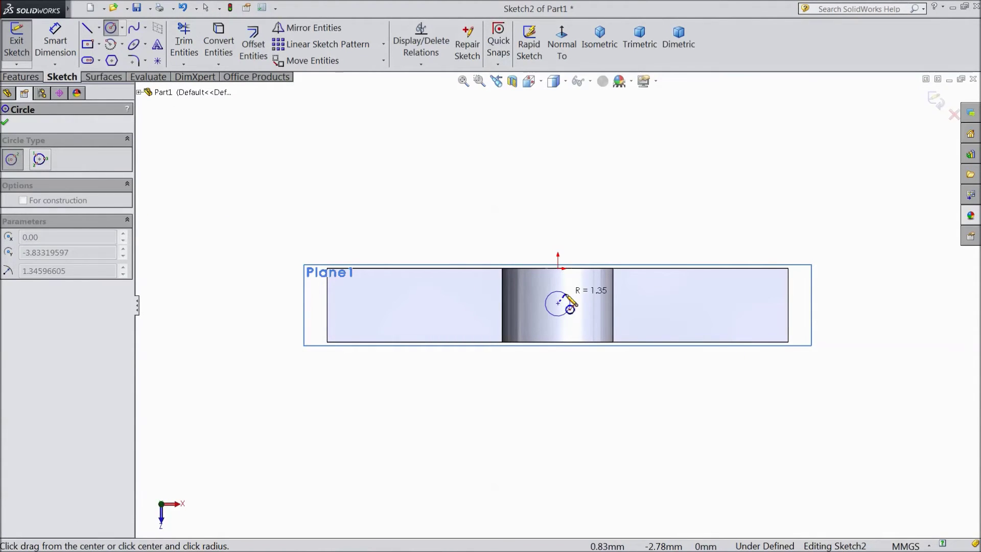
click(571, 305)
- Dimension the circle over the lug with a diameter of 3 mm
click(55, 44)
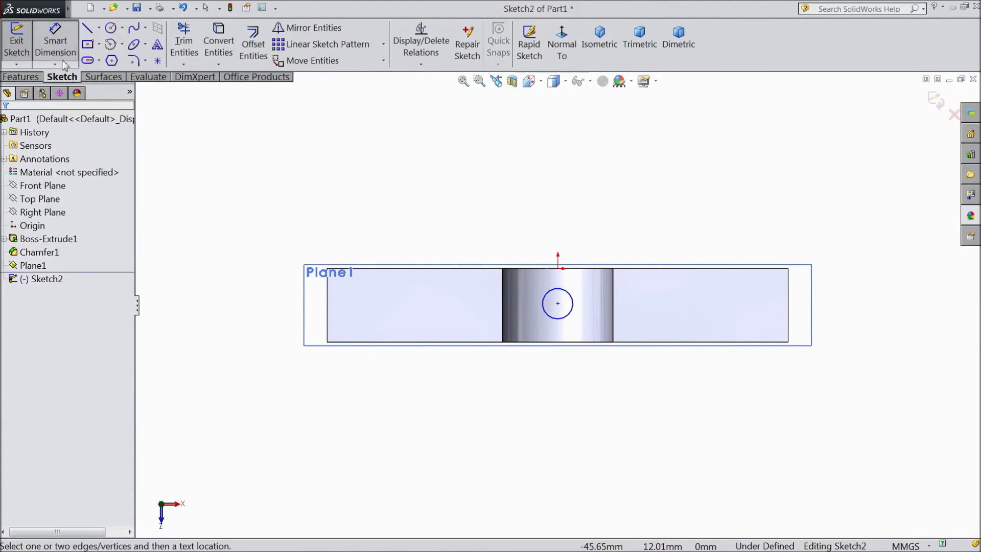
click(544, 298)
click(516, 244)
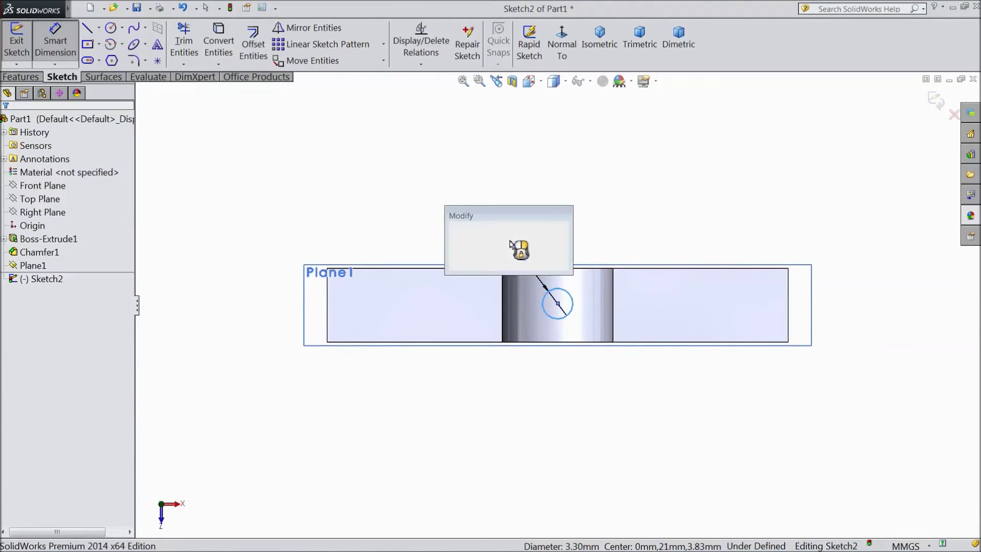
text(3)
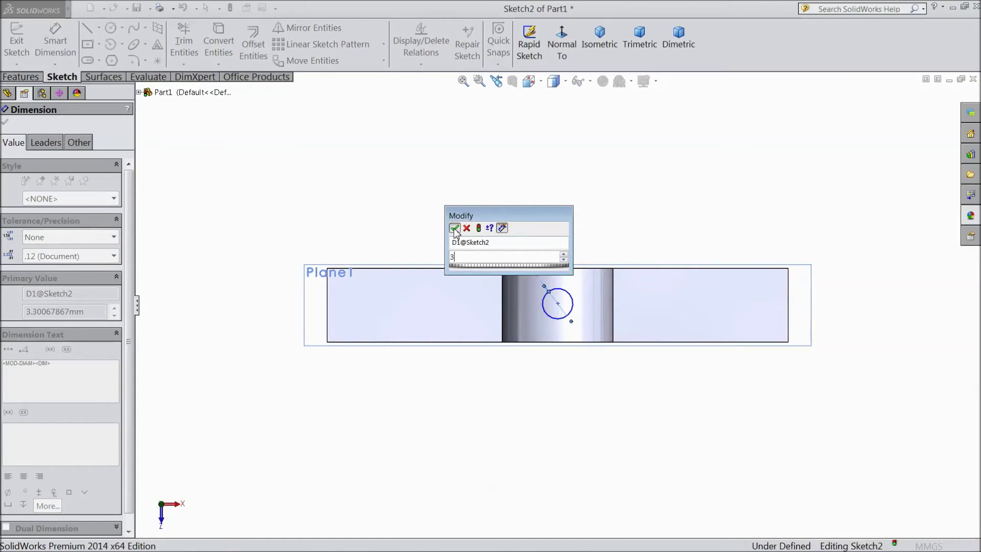
key(Return)
- Dimension the circle's centre at 4 mm from the lug's back edge
scroll(573, 307, down, 2)
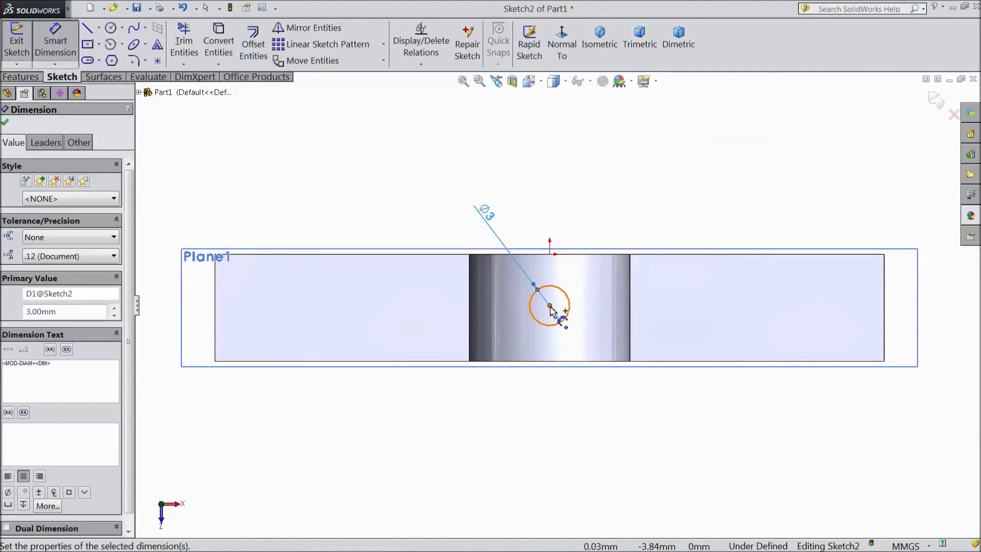
click(550, 306)
click(578, 254)
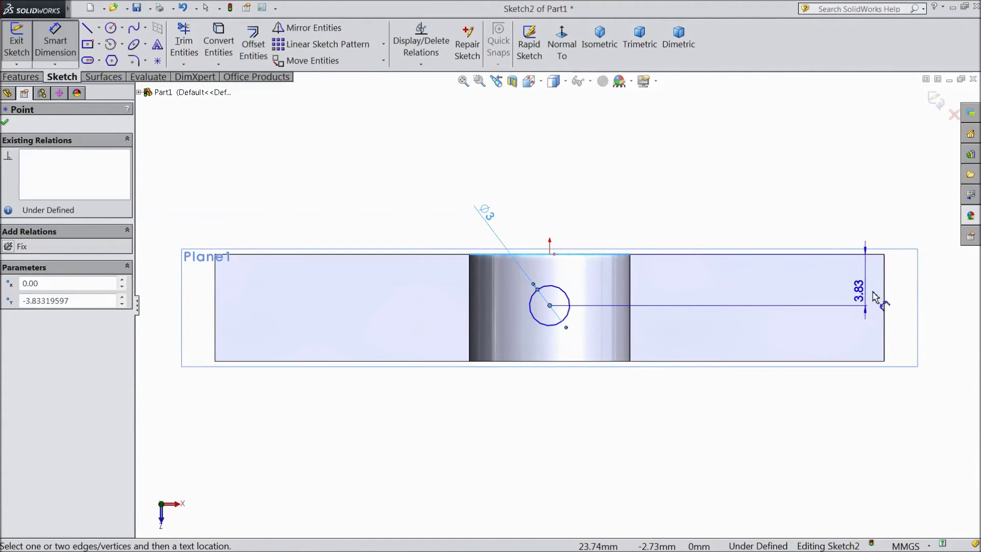
click(934, 287)
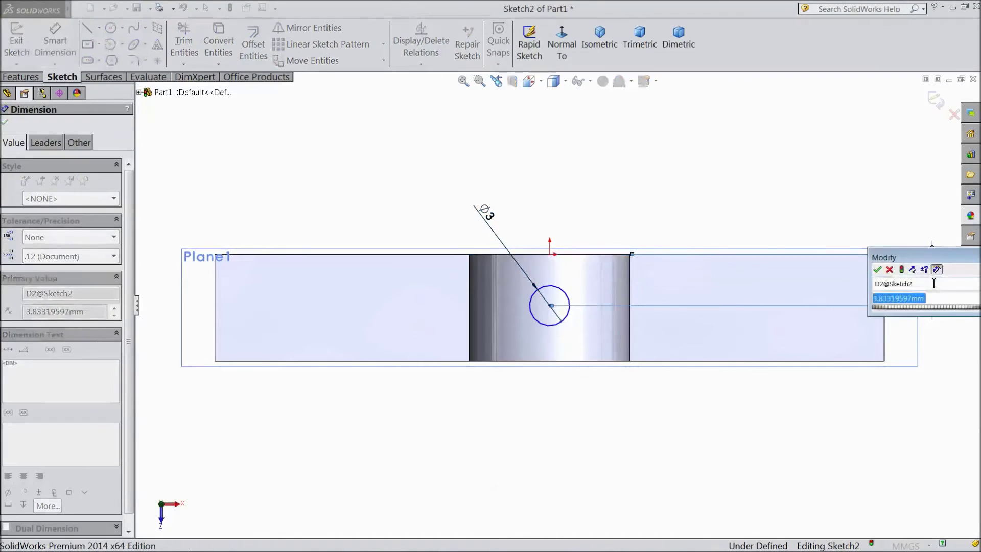
text(4)
click(879, 270)
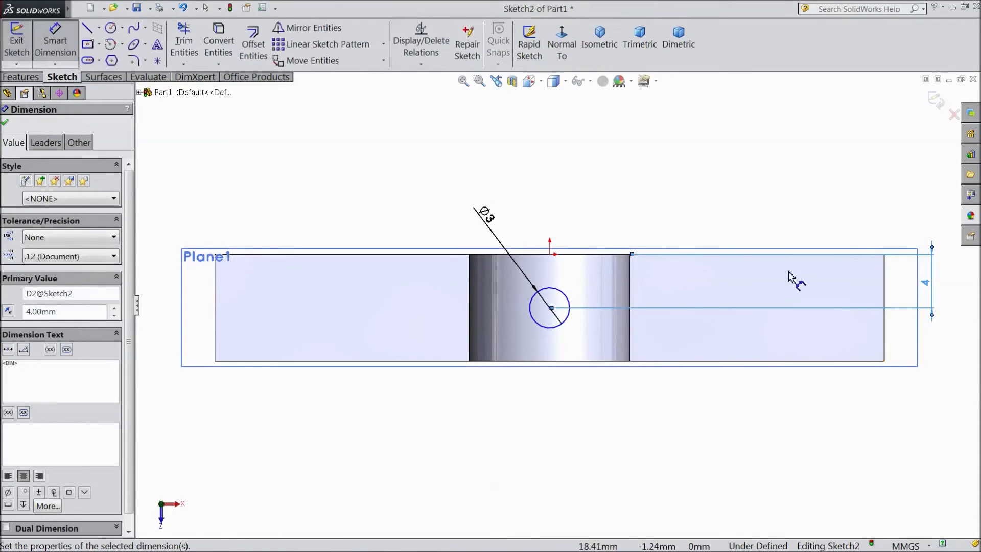
- Cut-extrude the 3 mm circle to a blind depth of 5 mm down into the lug's hole
click(21, 77)
click(221, 51)
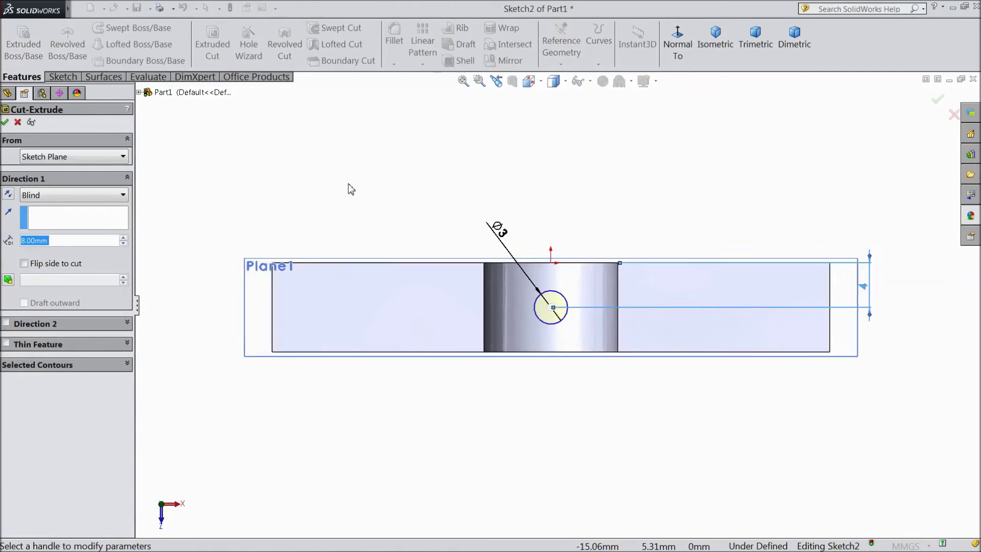
middle_drag(365, 346, 363, 219)
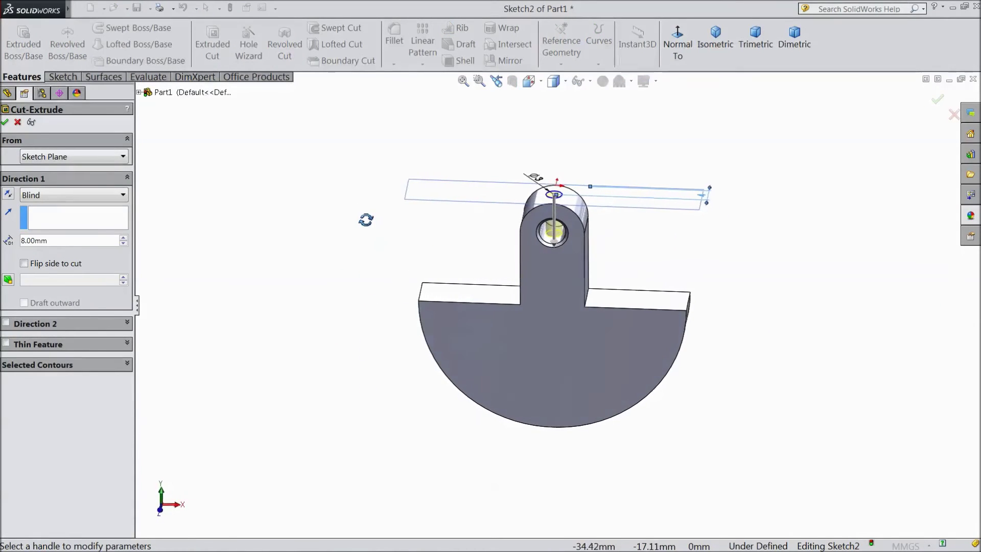
scroll(534, 246, down, 3)
scroll(582, 224, down, 2)
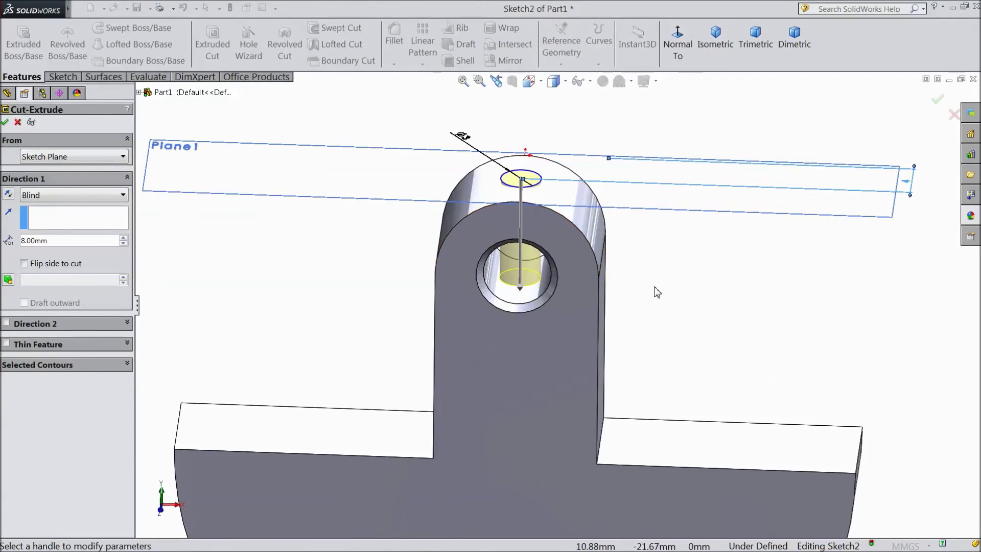
middle_drag(656, 293, 652, 262)
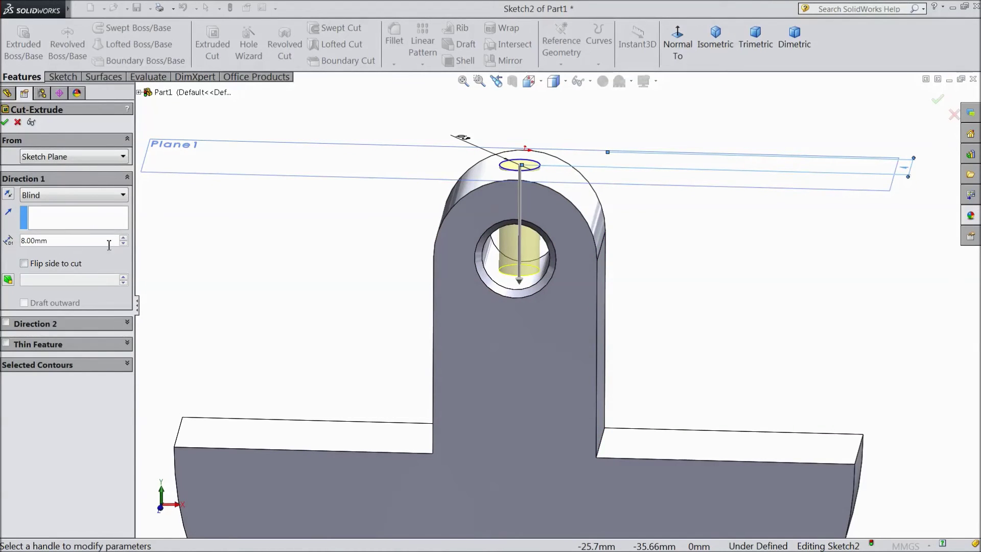
text(5)
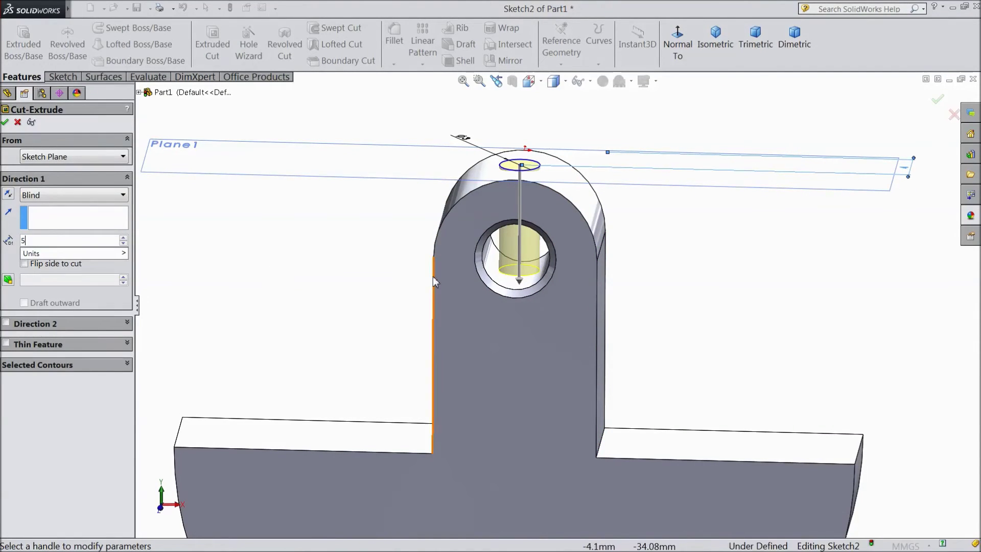
mouse_move(351, 259)
middle_down()
mouse_move(352, 207)
mouse_move(347, 254)
middle_up()
click(5, 122)
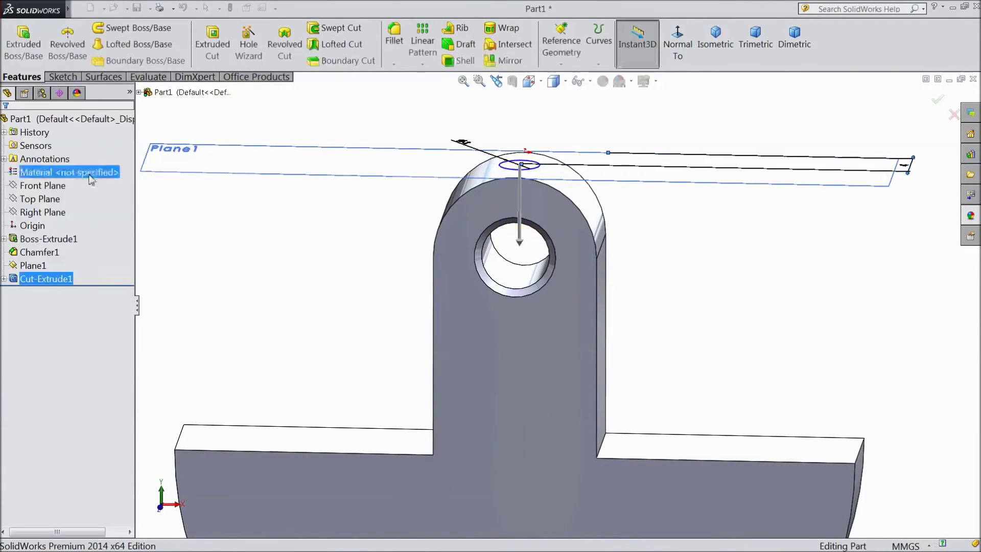
- Hide the offset reference plane and show the part in the Trimetric view
click(284, 169)
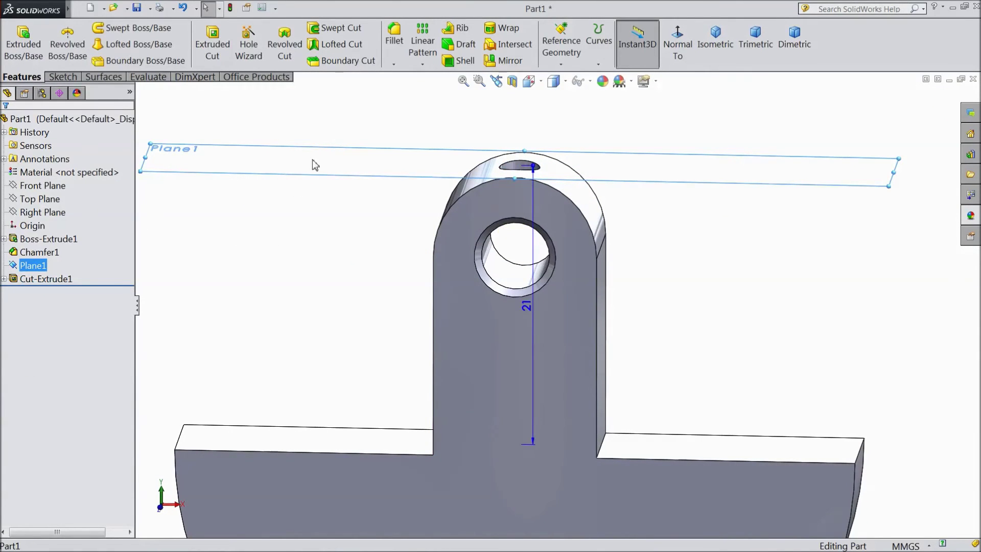
click(333, 138)
key(z)
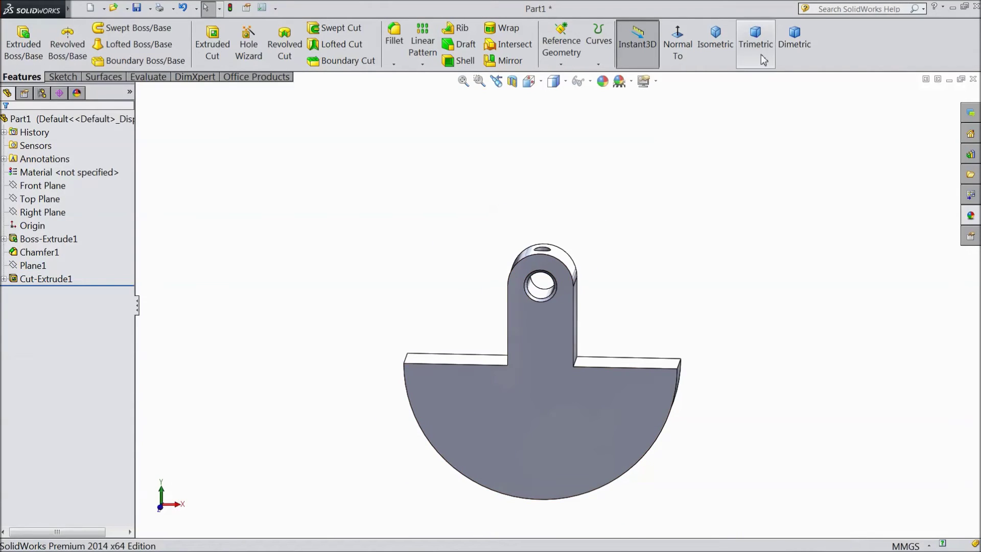
click(757, 45)
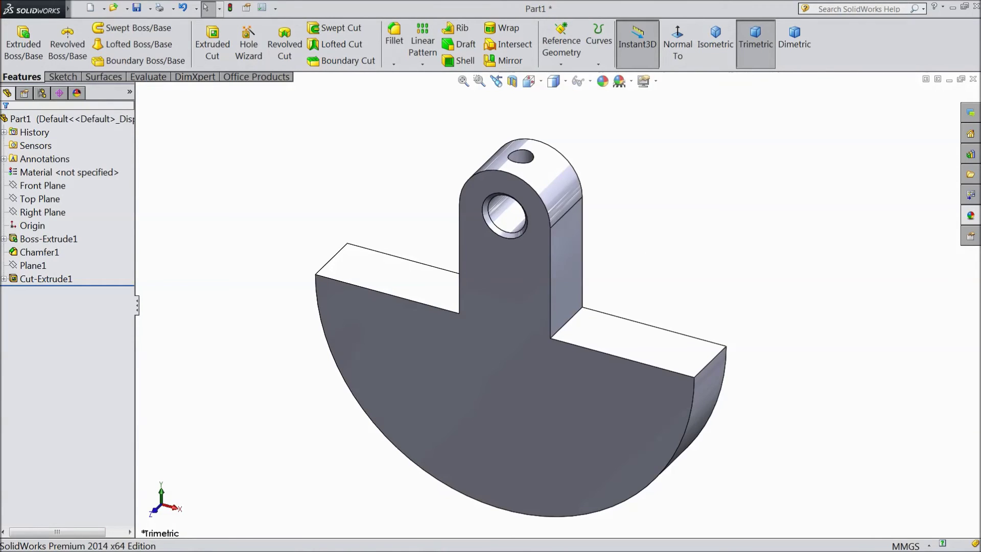
- Apply a metal appearance from the appearance library to the whole part
click(109, 122)
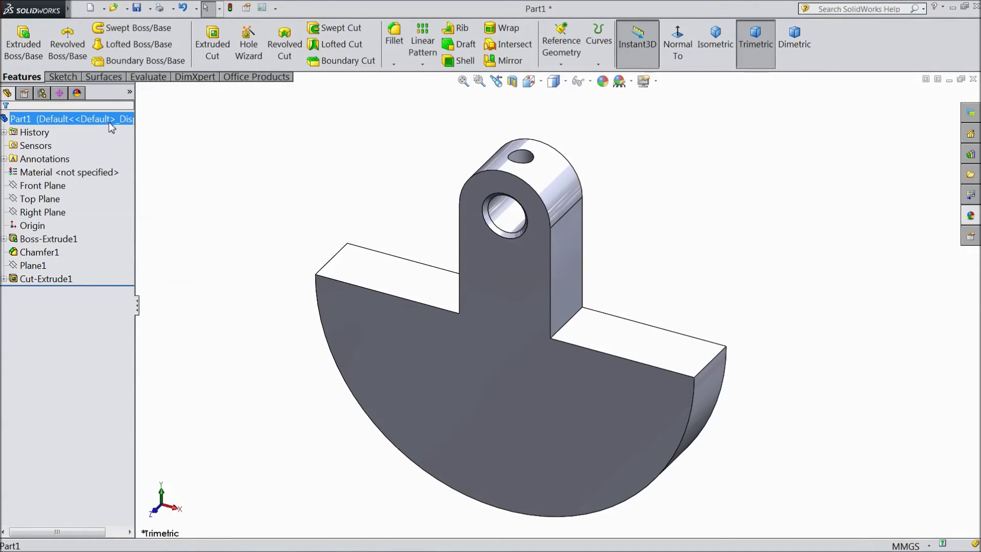
click(970, 217)
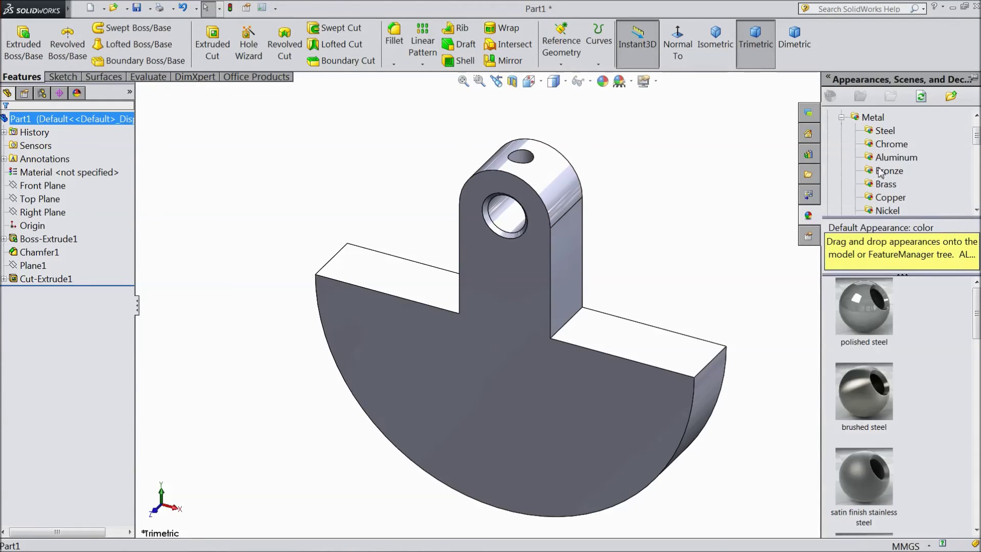
double_click(865, 321)
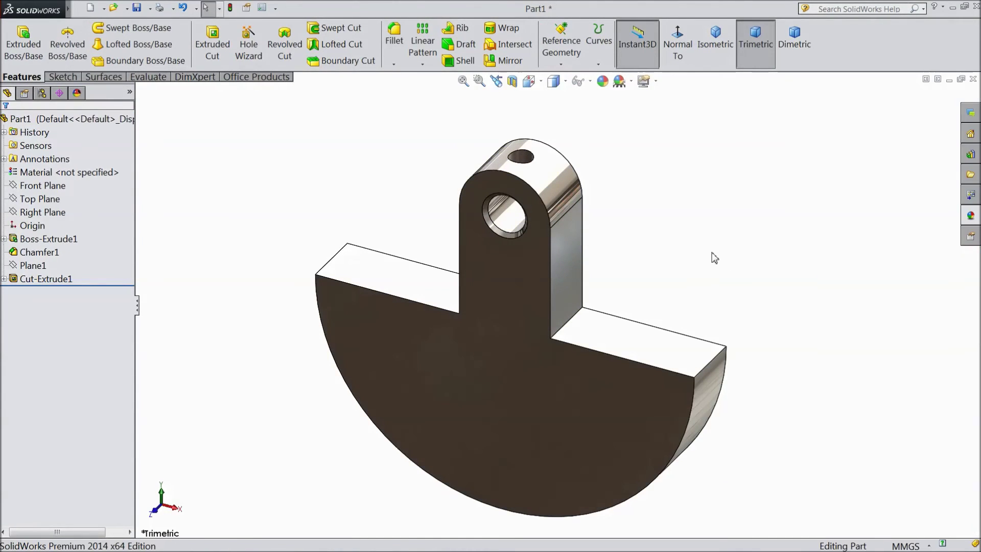
middle_drag(661, 267, 565, 242)
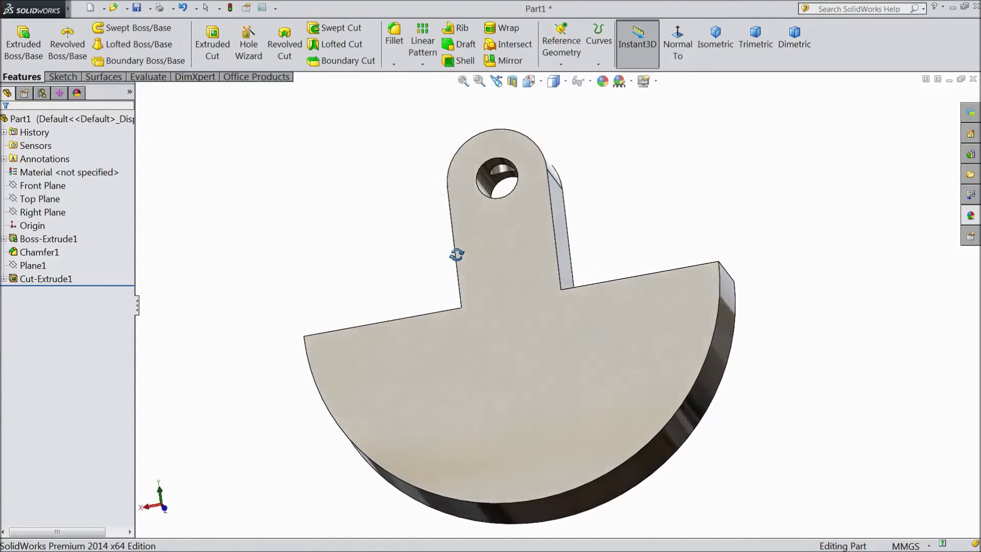